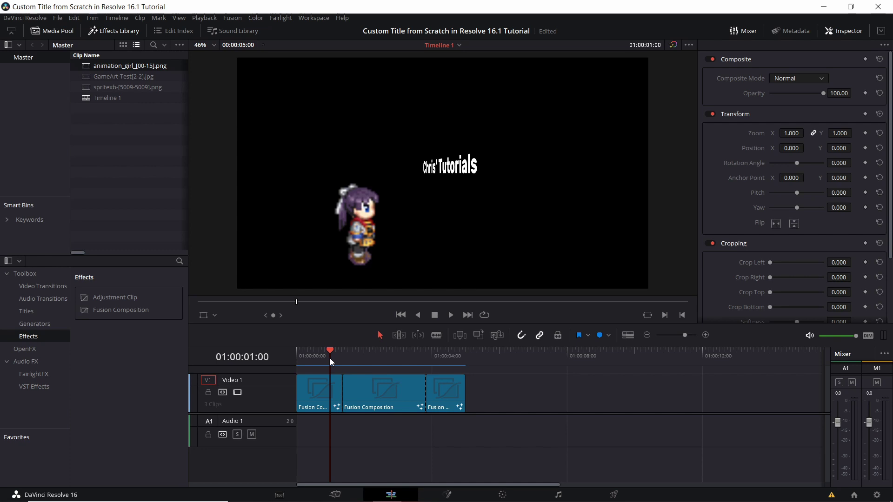
Step: Play the finished title animation from the start of the timeline
left_click_drag(330, 358, 296, 358)
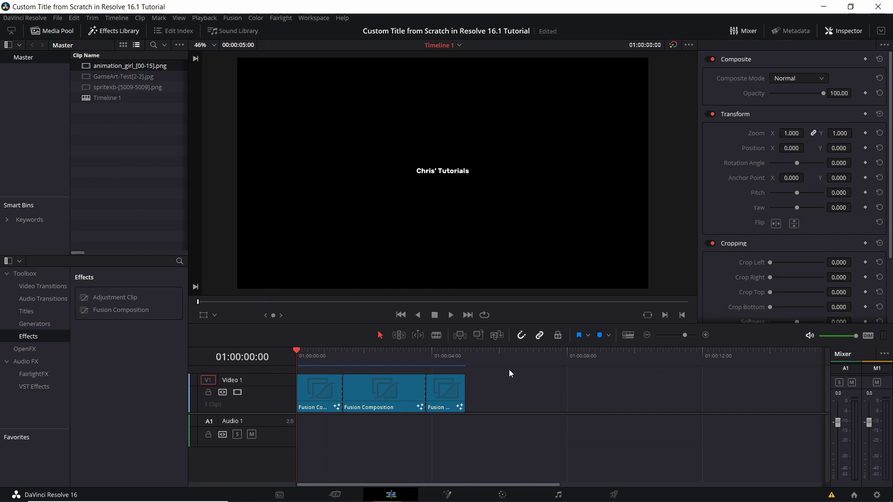
key("space")
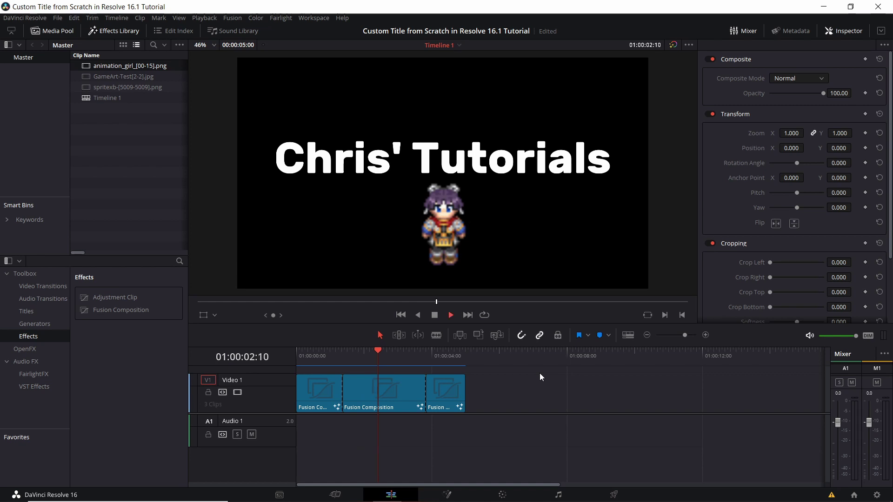
key("space")
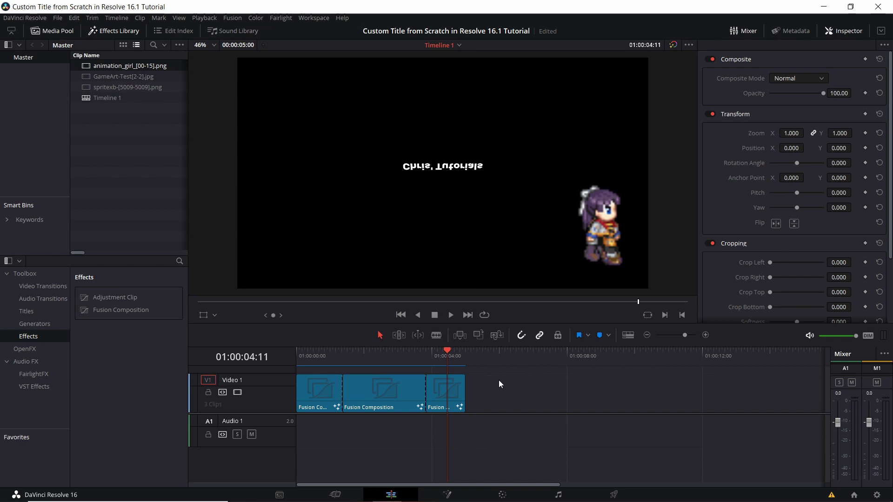
Step: Add a Fusion Composition at about 01:00:06:01 on Video 1, after the existing clips, and open it in the Fusion page
left_click_drag(483, 391, 330, 416)
left_click(493, 429)
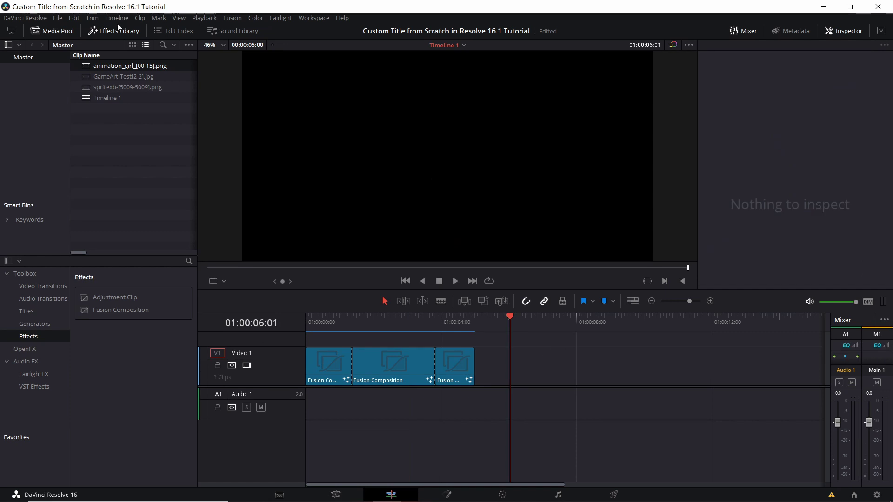
left_click_drag(105, 310, 512, 374)
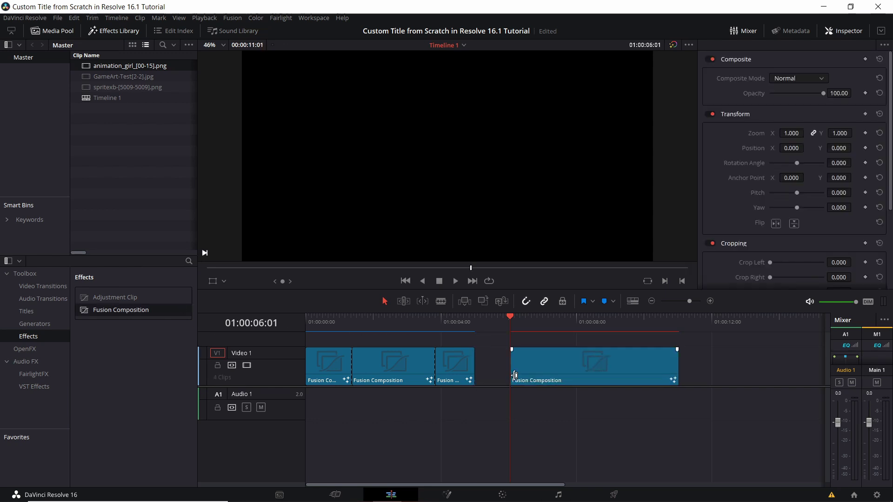
left_click(565, 366)
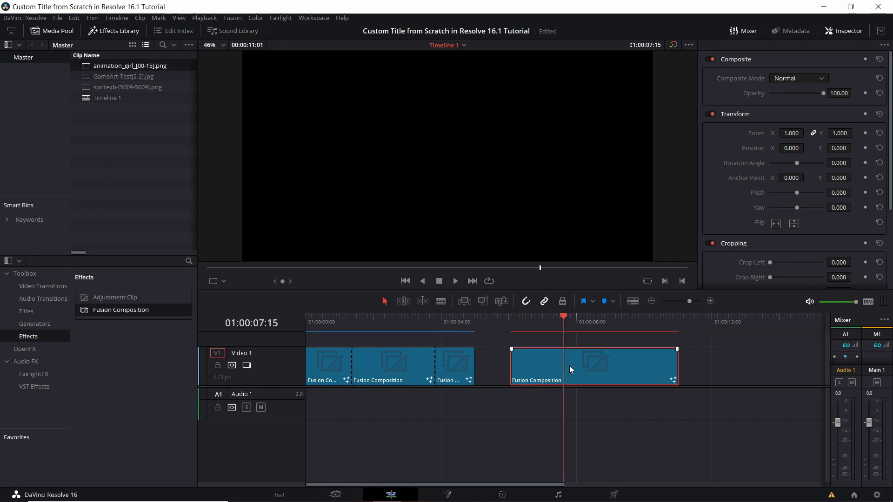
left_click(446, 494)
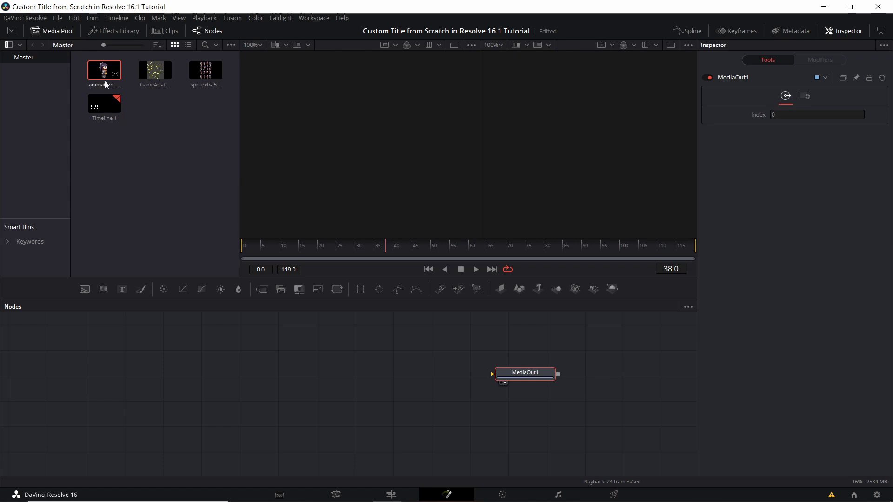
Step: Show the media pool clips as a list and widen the media pool
left_click(188, 44)
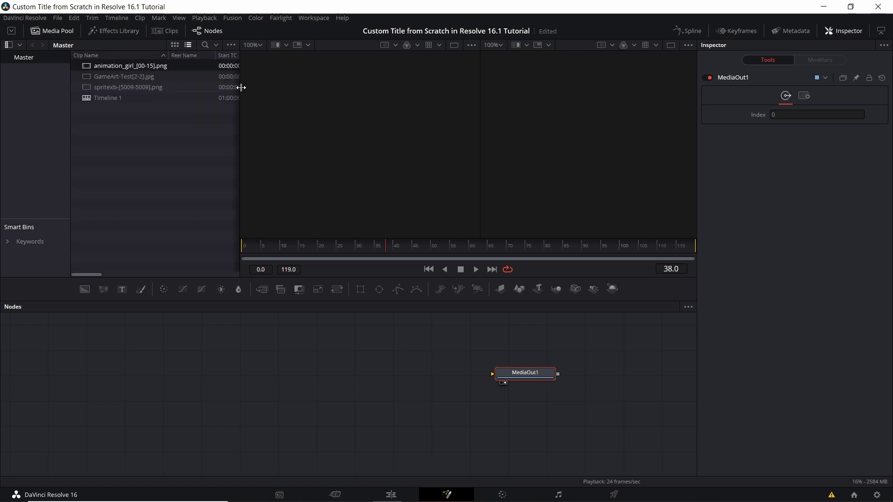
left_click_drag(241, 88, 293, 96)
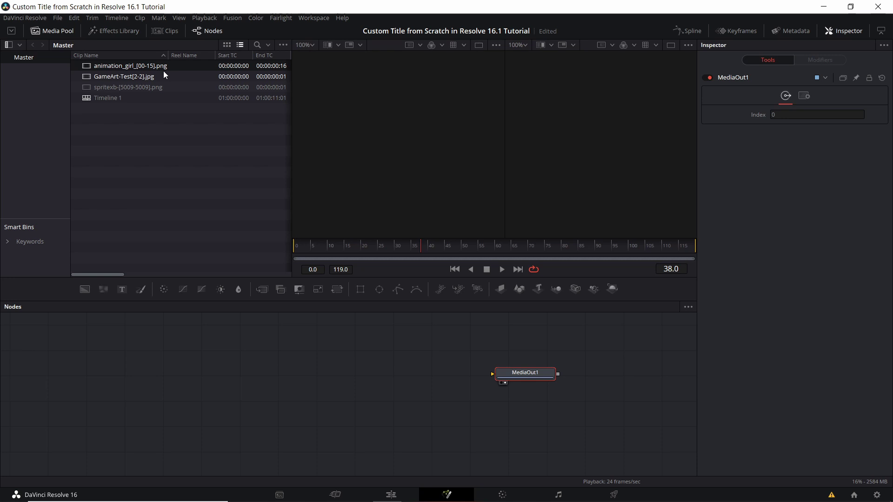
left_click(227, 45)
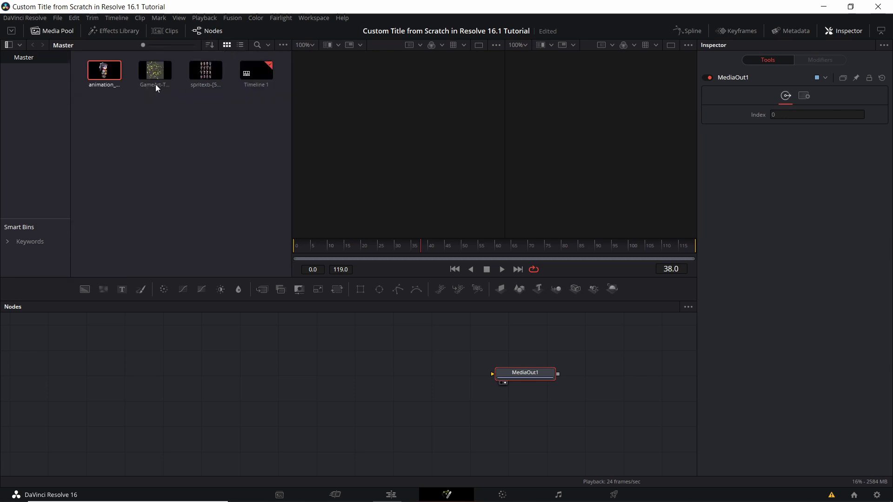
left_click(240, 46)
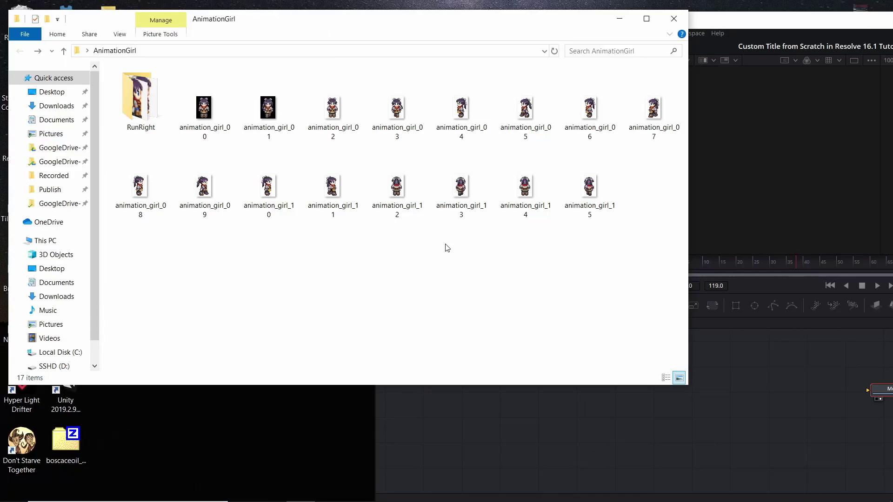
Step: Switch to File Explorer and examine the numbered animation_girl frames in the AnimationGirl folder
left_click_drag(653, 241, 207, 133)
left_click(205, 186)
left_click(241, 259)
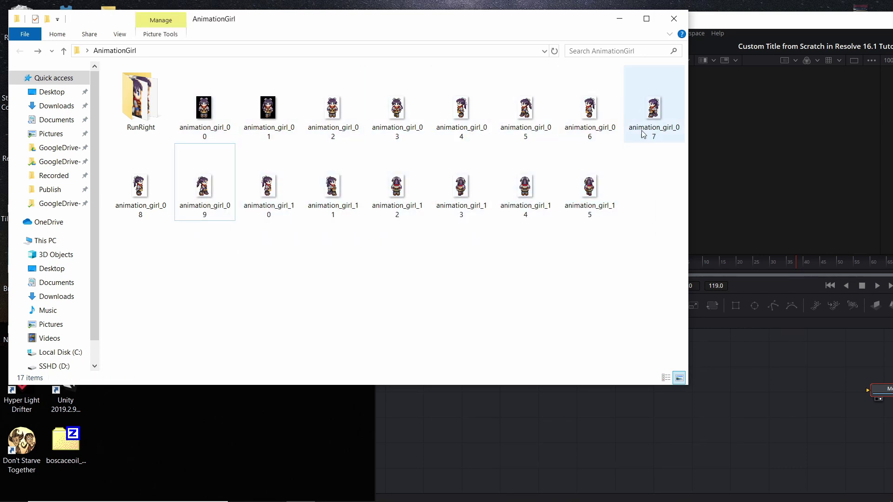
key("a")
left_click_drag(672, 242, 203, 118)
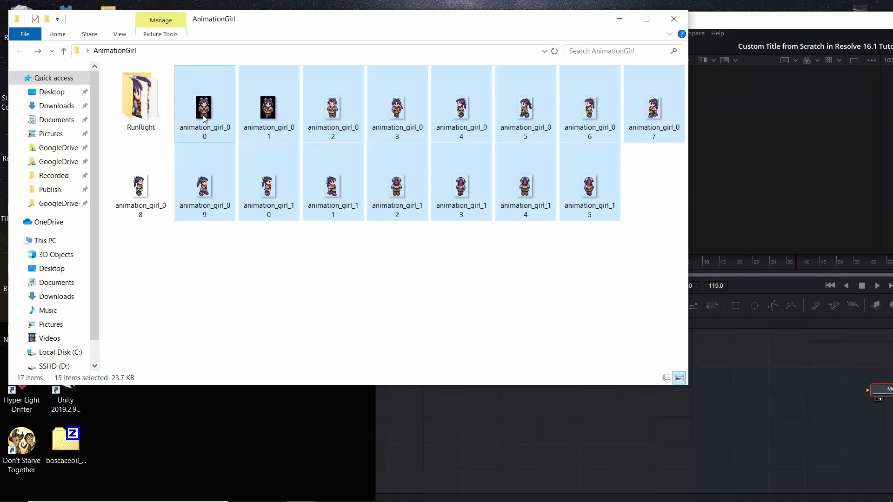
left_click(253, 242)
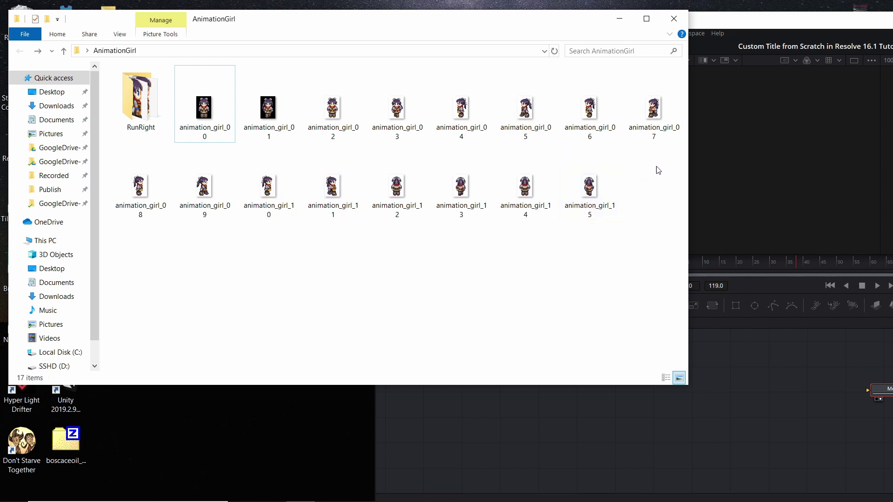
Step: Open the RunRight folder and check the consecutive numbering of its animation_girl_right frames 01 to 04
double_click(142, 135)
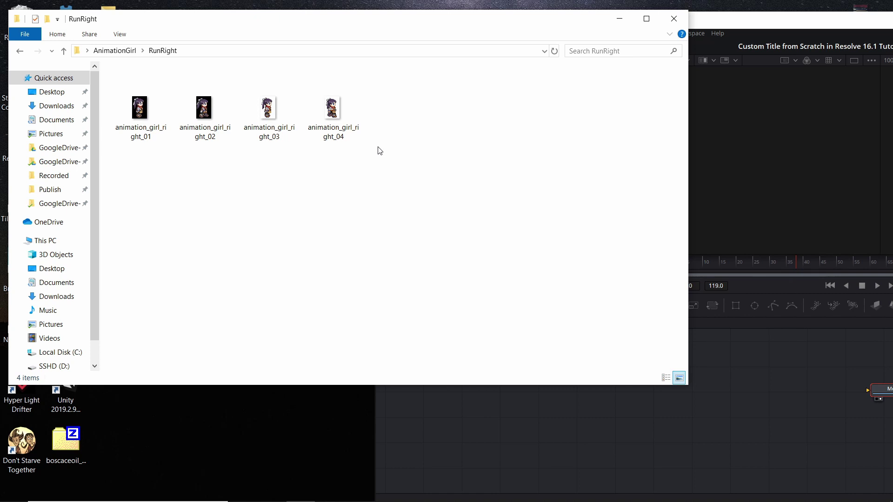
left_click_drag(369, 158, 140, 128)
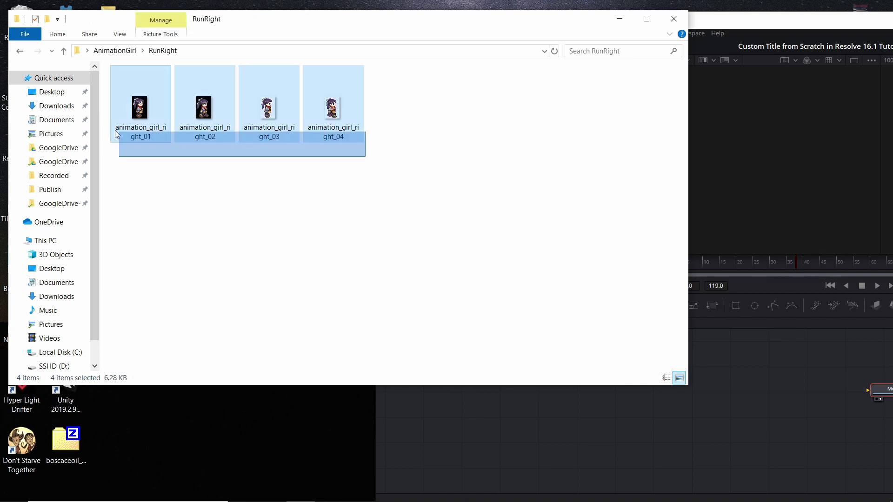
left_click(150, 157)
left_click(159, 139)
left_click(205, 137)
left_click(282, 131)
left_click(353, 132)
left_click(421, 189)
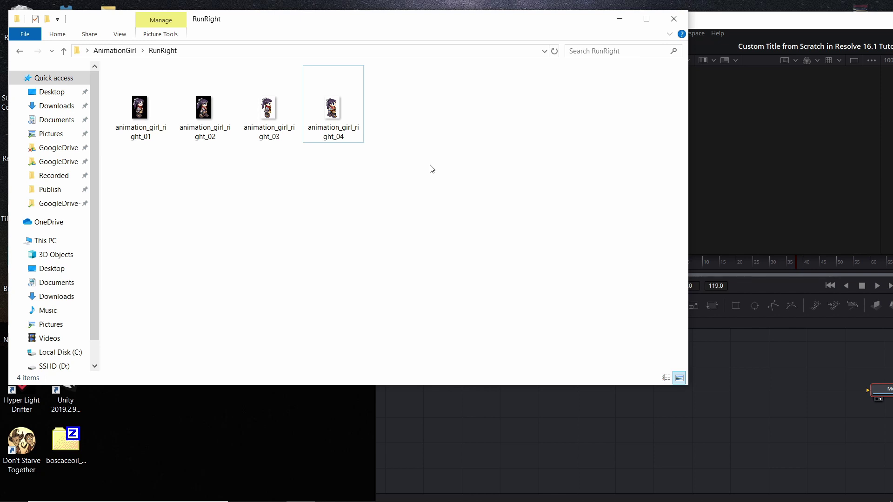
Step: Import the animation_girl_right frames 01 to 04 from the RunRight folder into the DaVinci Resolve media pool
left_click(784, 28)
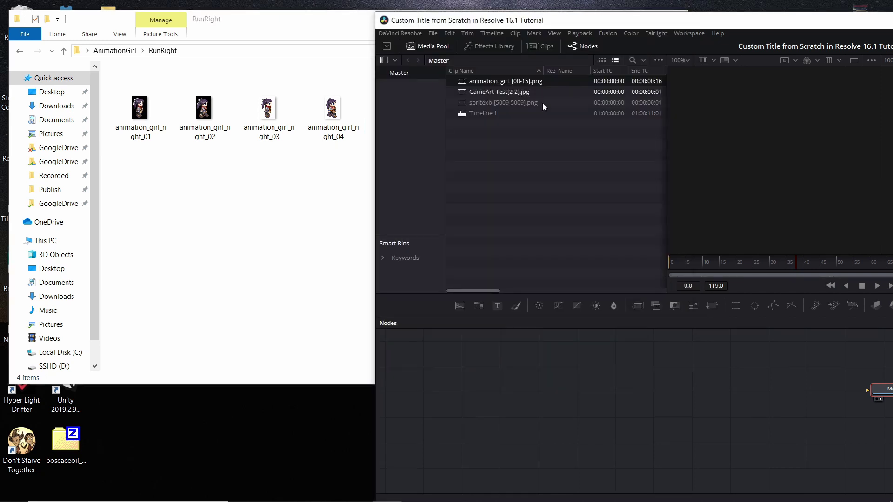
left_click(601, 60)
left_click_drag(601, 20, 736, 24)
left_click_drag(308, 225, 490, 139)
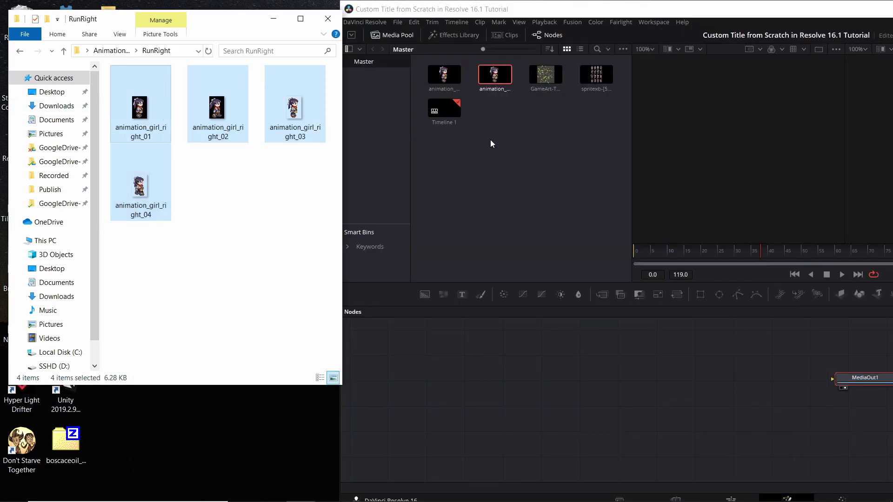
left_click(490, 142)
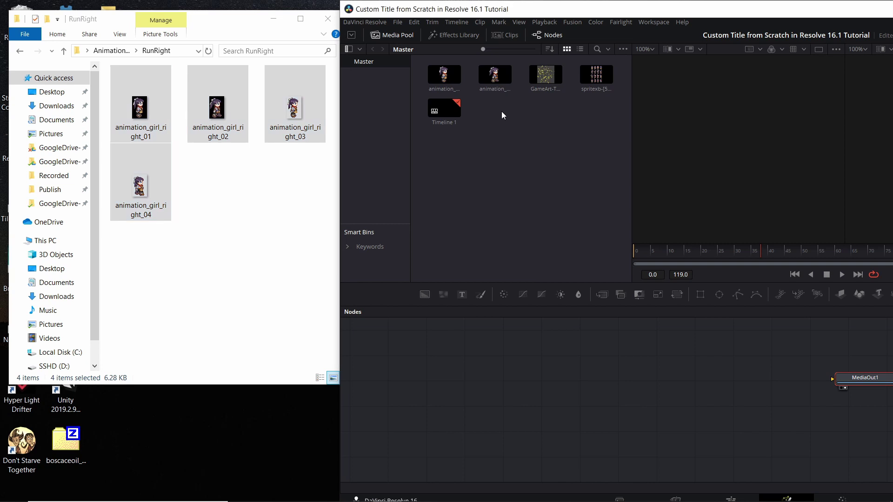
Step: List the media pool clips with a wider Clip Name column, and maximize the DaVinci Resolve window
left_click(581, 50)
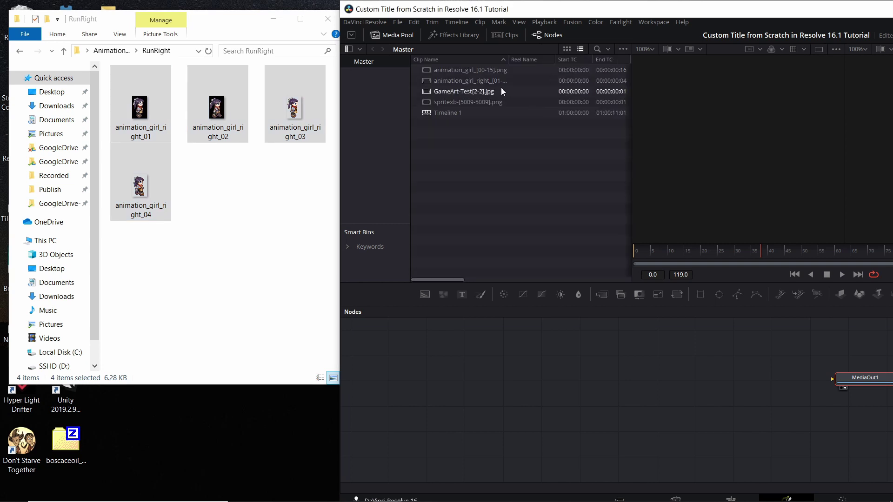
left_click_drag(520, 60, 552, 60)
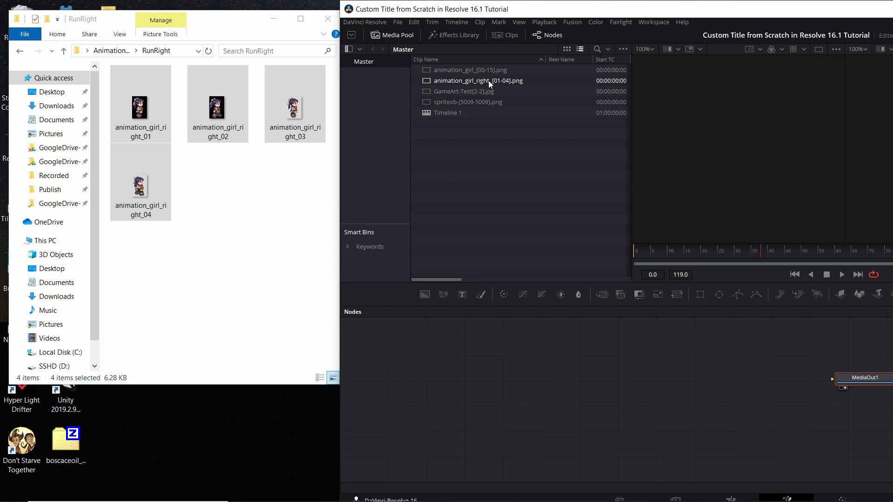
double_click(544, 13)
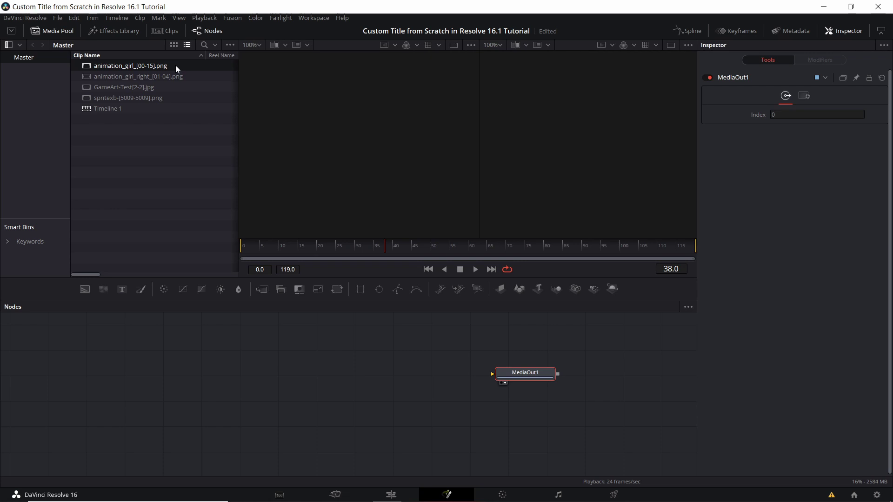
Step: Add the animation_girl_[00-15].png clip to the node graph and connect it to MediaOut1
left_click_drag(174, 65, 277, 376)
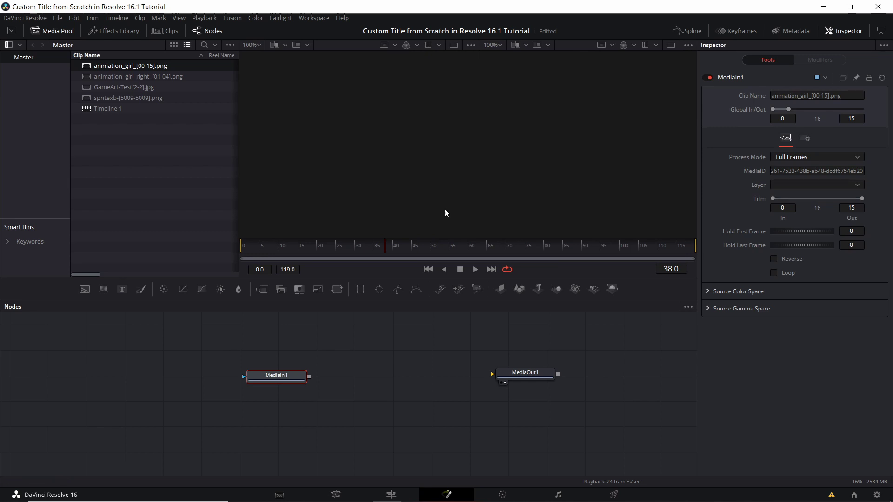
left_click_drag(307, 375, 497, 379)
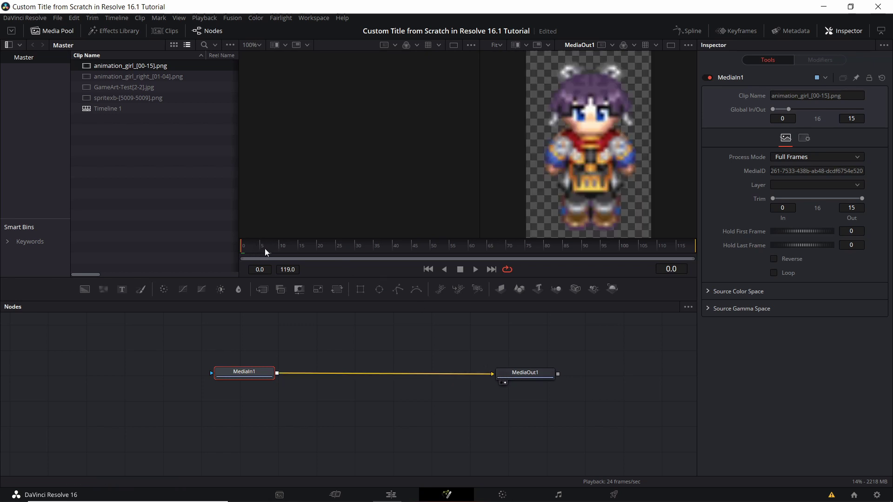
Step: Enable looping for the MediaIn1 clip and play back the looping sprite animation
left_click(774, 273)
key("space")
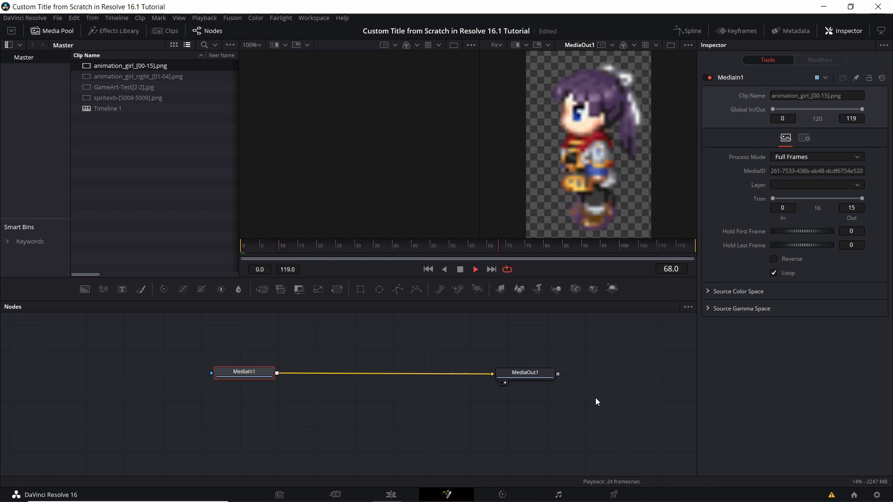
key("space")
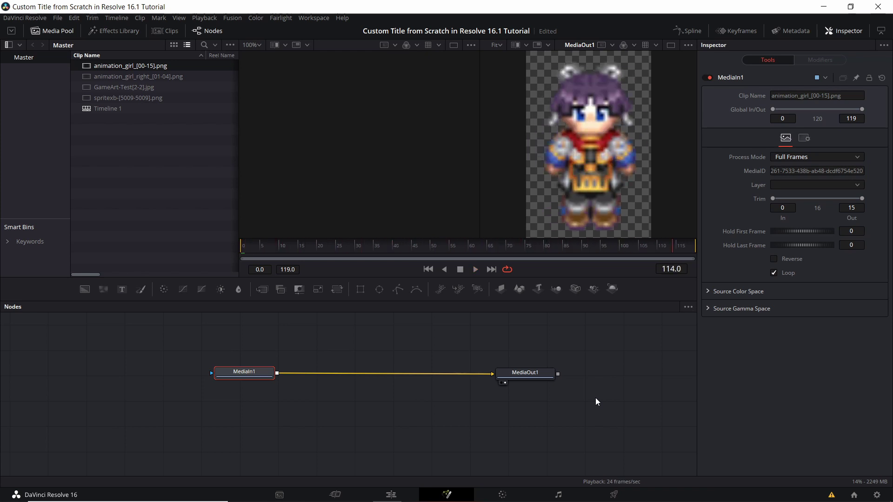
left_click(275, 252)
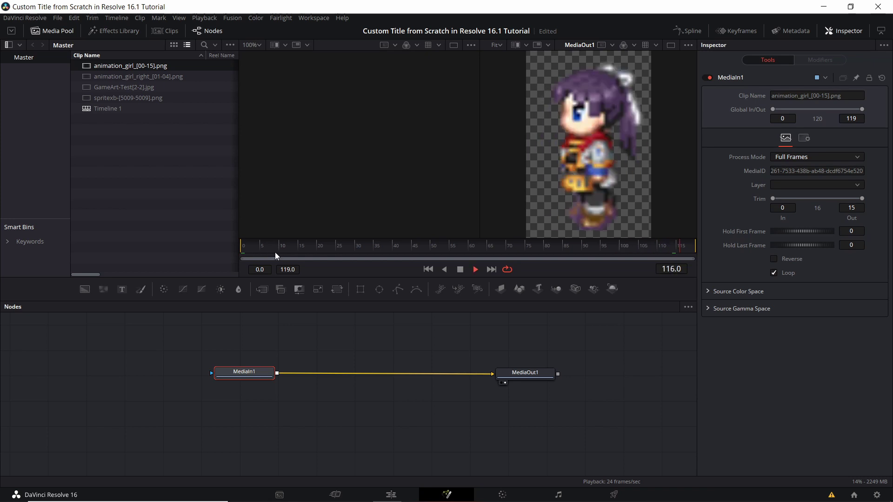
key("space")
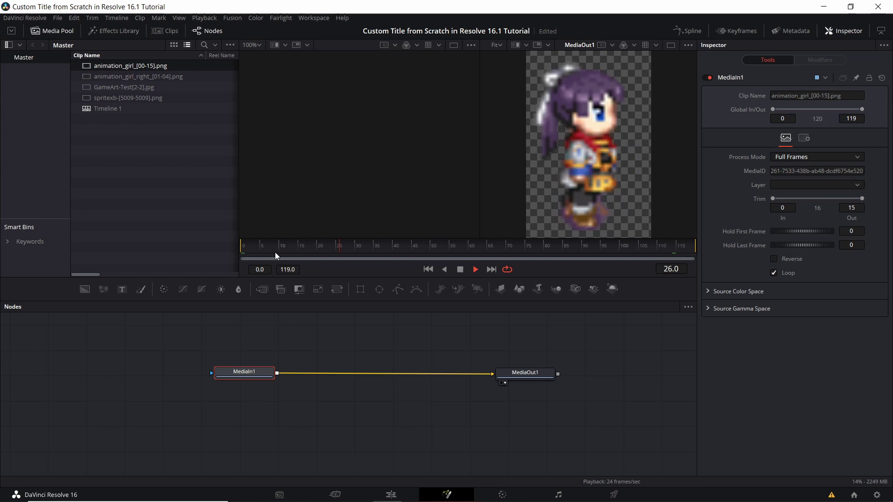
Step: Step through the early frames of the composition to find where the right-facing run cycle starts and ends
left_click(267, 249)
left_click(265, 245)
left_click_drag(260, 244, 272, 246)
key("Right")
key("Right")
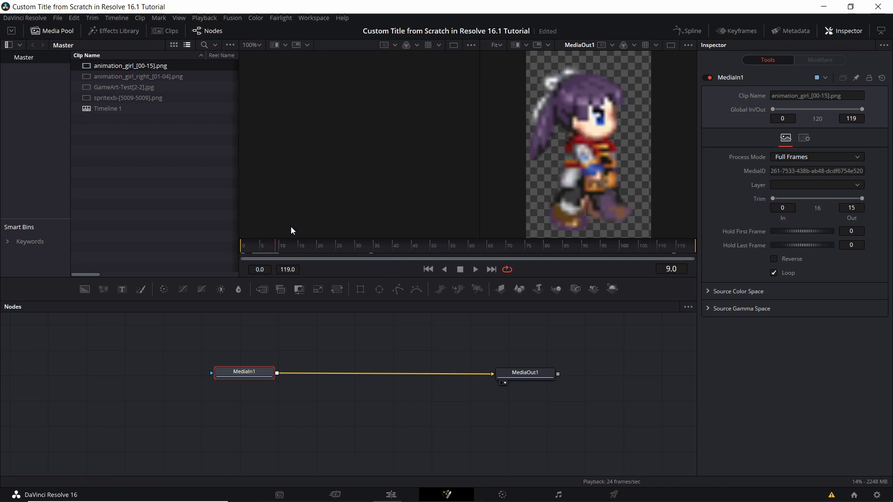
key("Right")
key("Right")
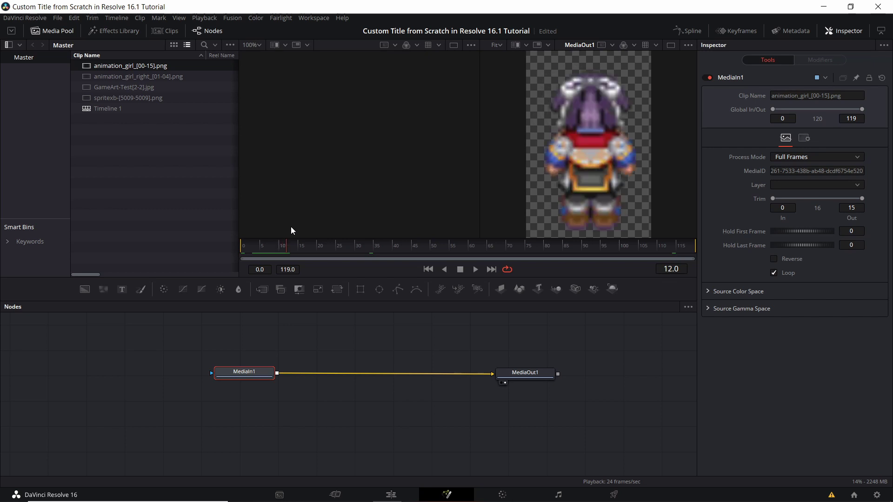
key("Left")
key("Left")
key("Left")
key("Left")
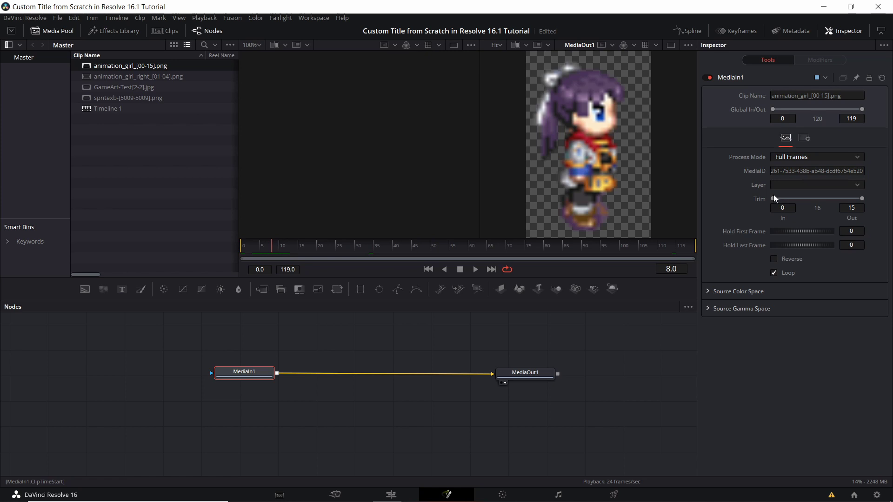
Step: Trim the MediaIn1 clip to an In of 8 and an Out of 11, and play the loop from the start
left_click_drag(773, 199, 845, 199)
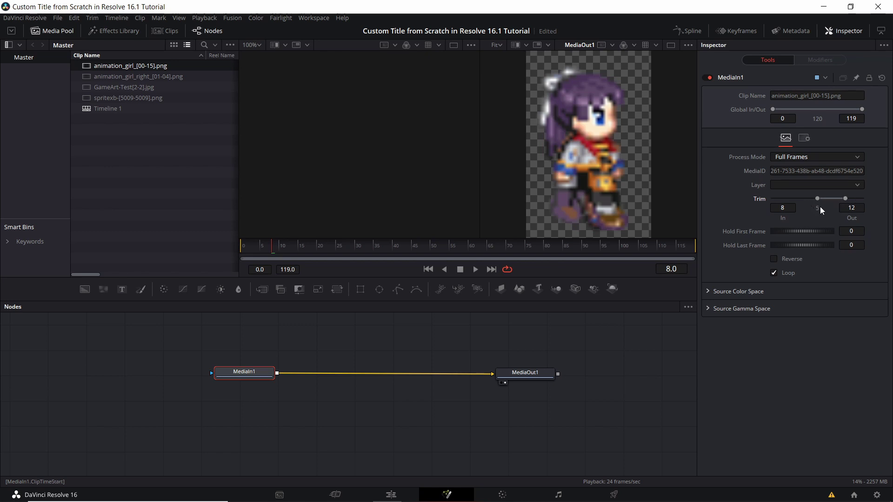
left_click_drag(845, 199, 839, 198)
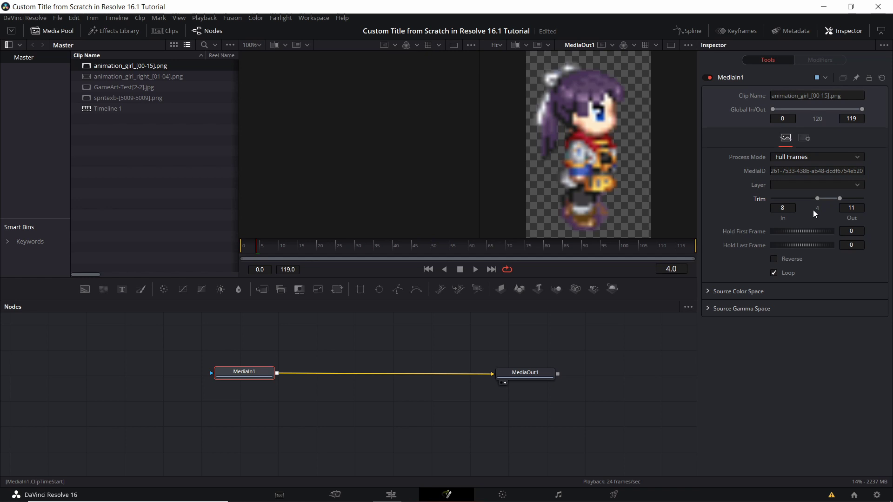
left_click_drag(281, 245, 215, 247)
key("space")
key("space")
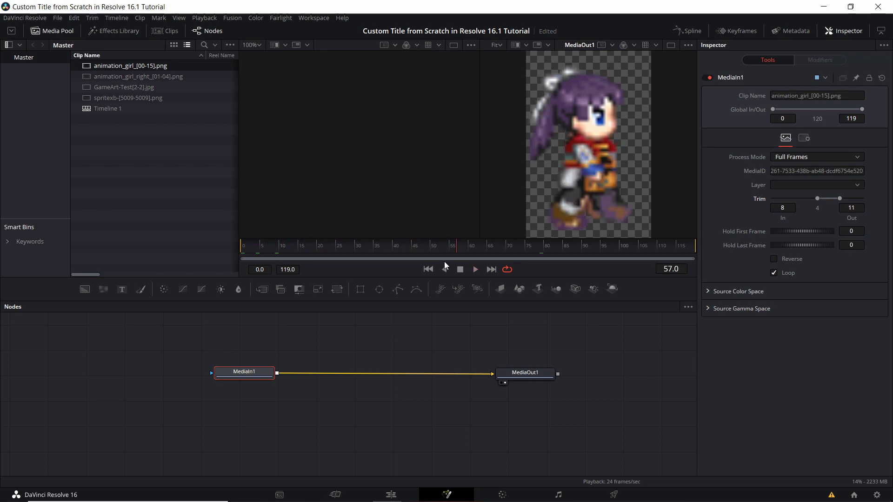
Step: Add the animation_girl_right_[01-04].png clip to the node graph as a looping source feeding MediaOut1 instead of MediaIn1, and play it back
left_click_drag(161, 79, 249, 412)
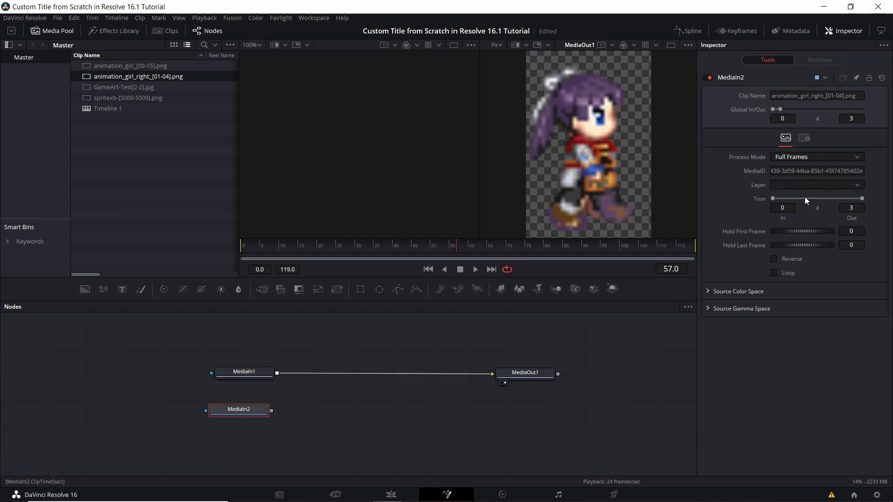
left_click(460, 375)
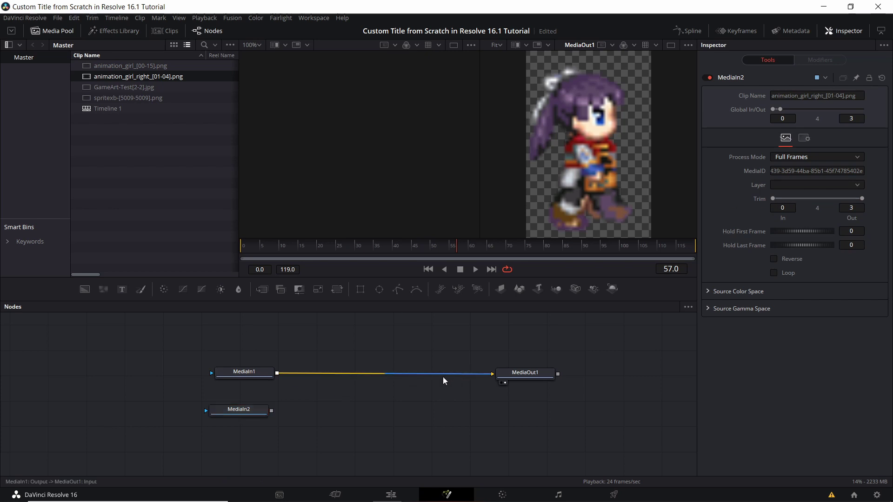
key("Delete")
left_click_drag(271, 411, 492, 374)
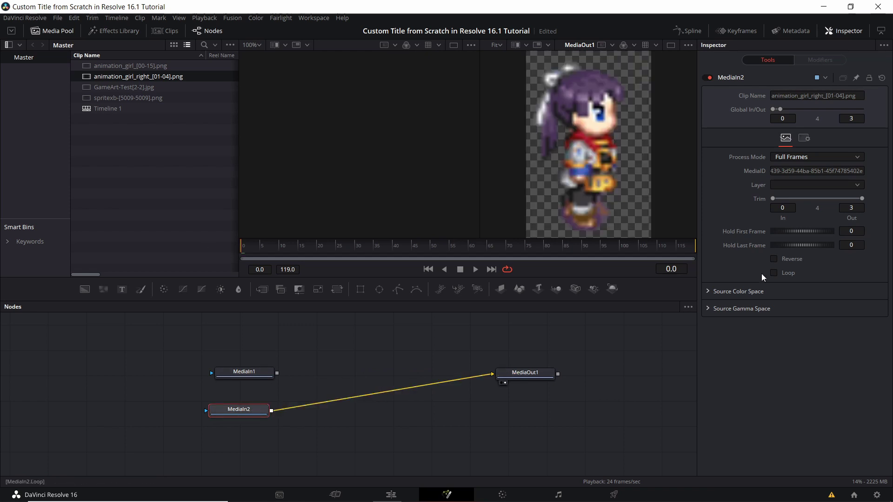
left_click(774, 274)
key("space")
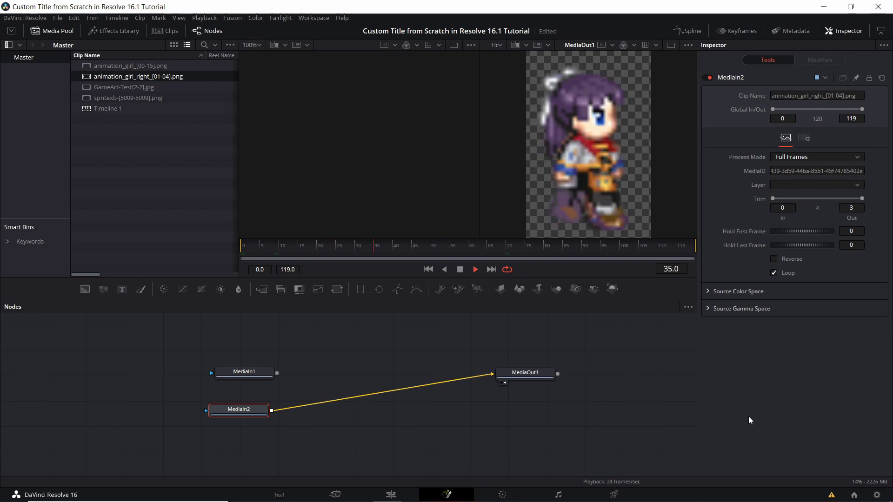
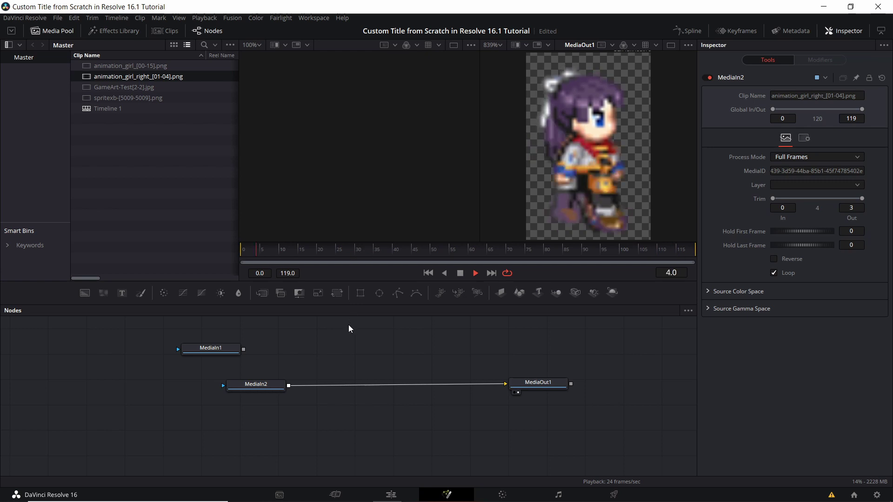
Step: Add a Time Speed tool and connect it between MediaIn2 and MediaOut1 in the node graph
right_click(346, 347)
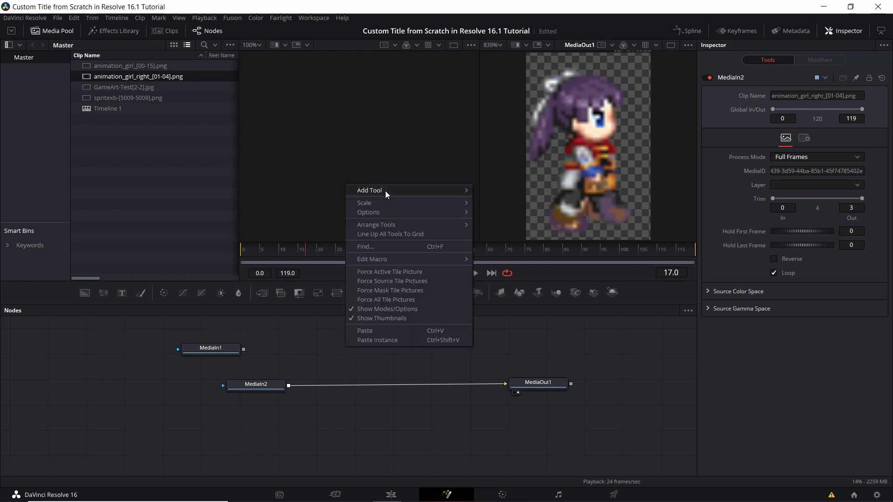
mouse_move(372, 190)
mouse_move(507, 322)
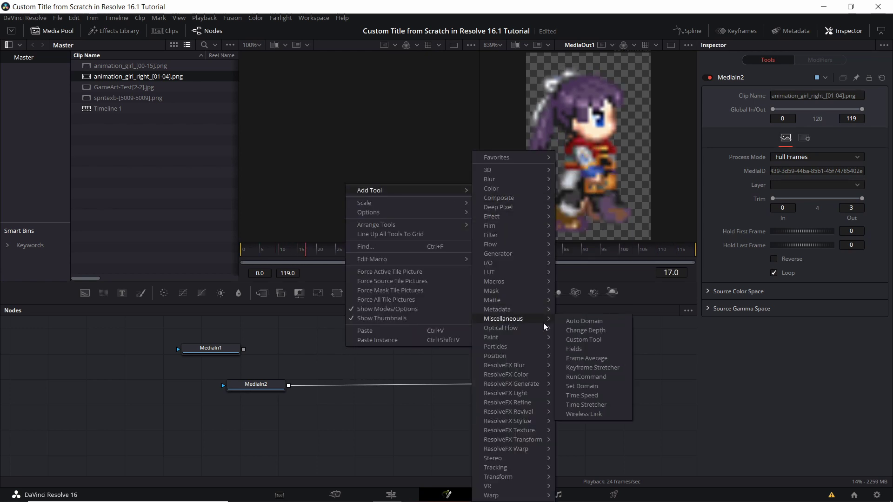
left_click(582, 395)
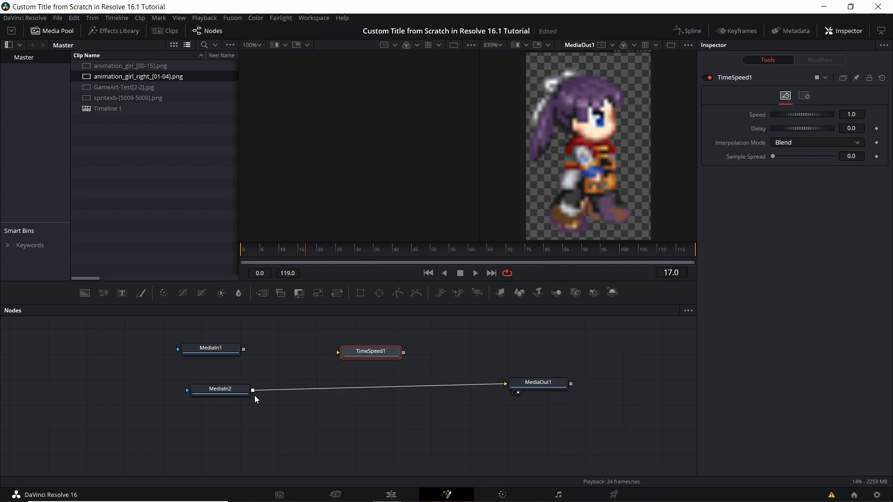
left_click_drag(486, 388, 259, 393)
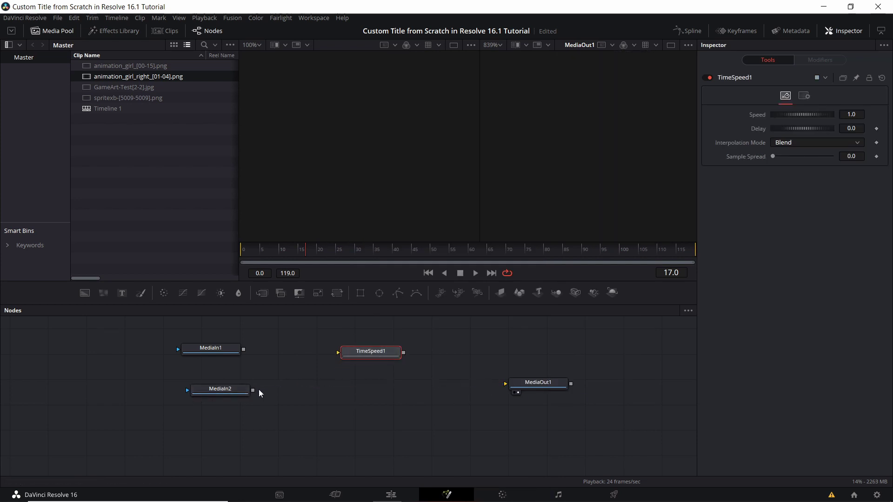
left_click_drag(391, 355, 394, 369)
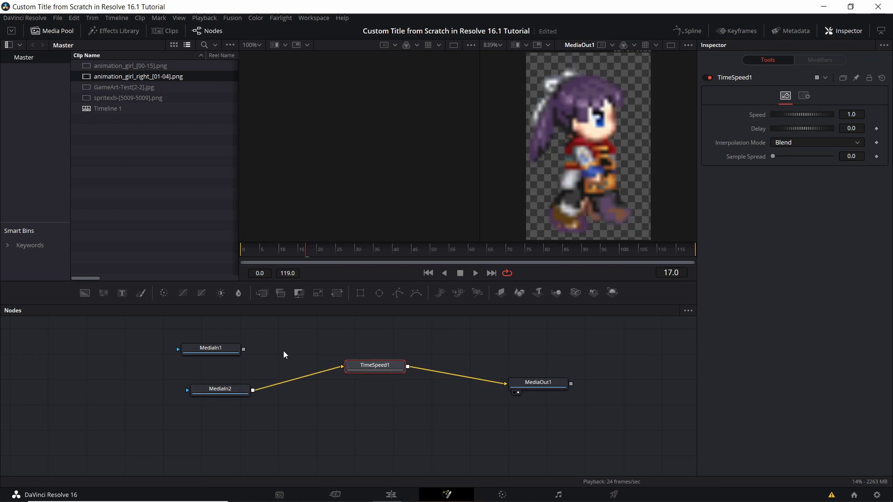
left_click_drag(239, 384, 272, 375)
Step: Set the TimeSpeed1 speed to 0.25 and play back the slowed sprite loop
left_click(374, 366)
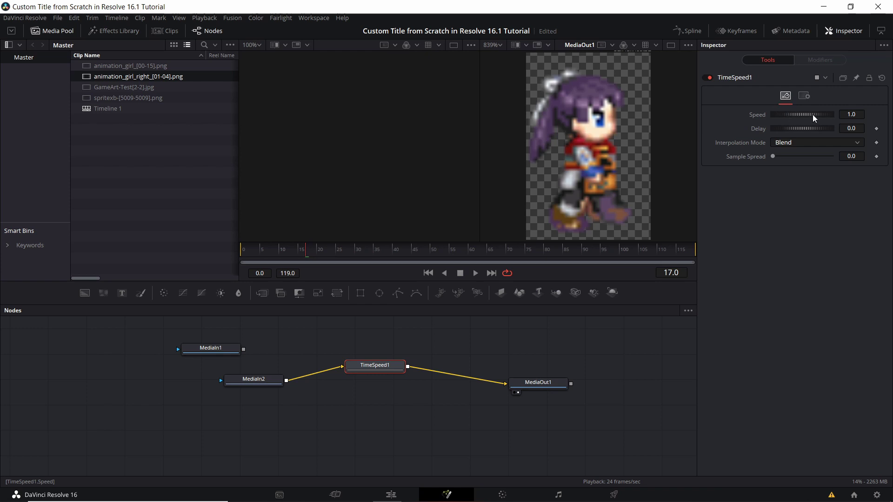
left_click(852, 115)
type("0.25")
key("Tab")
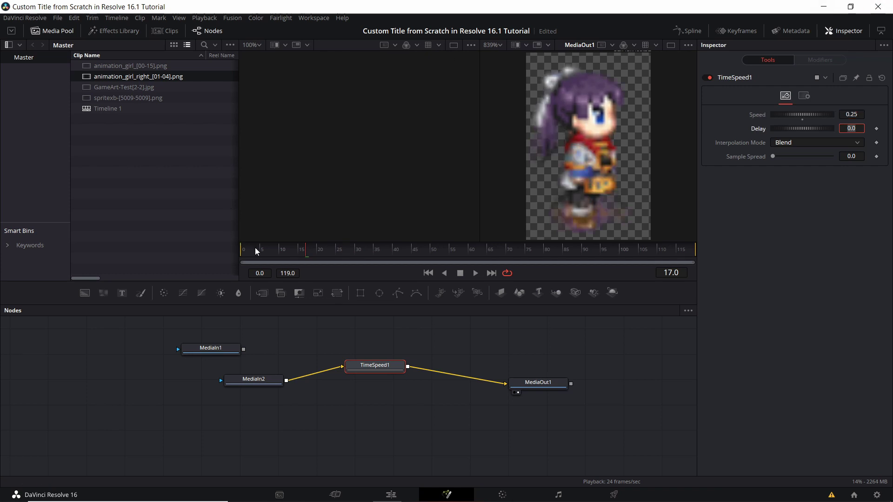
key("BackSpace")
key("space")
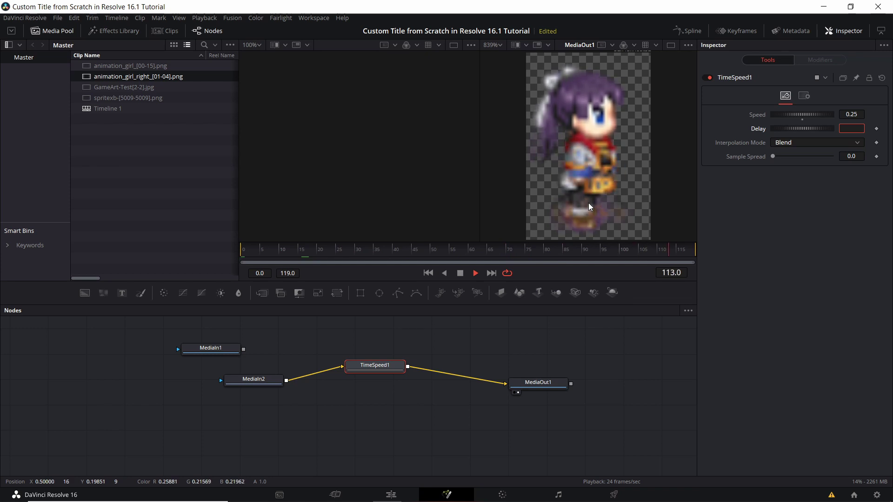
left_click(460, 273)
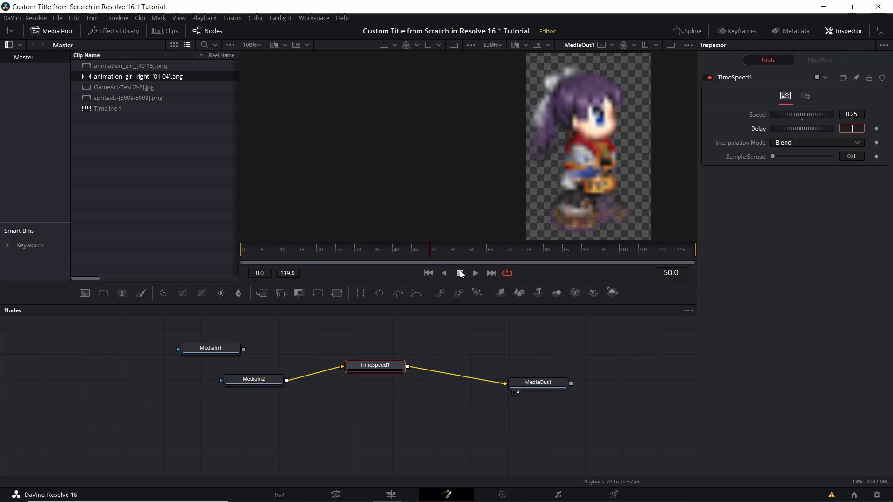
Step: Set the TimeSpeed1 interpolation mode to Nearest and play the composition from the start
left_click(783, 144)
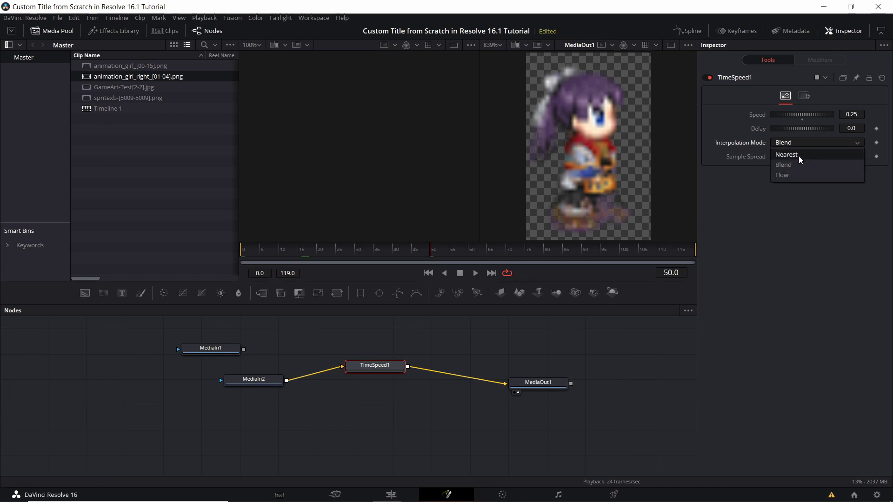
left_click(795, 155)
key("Home")
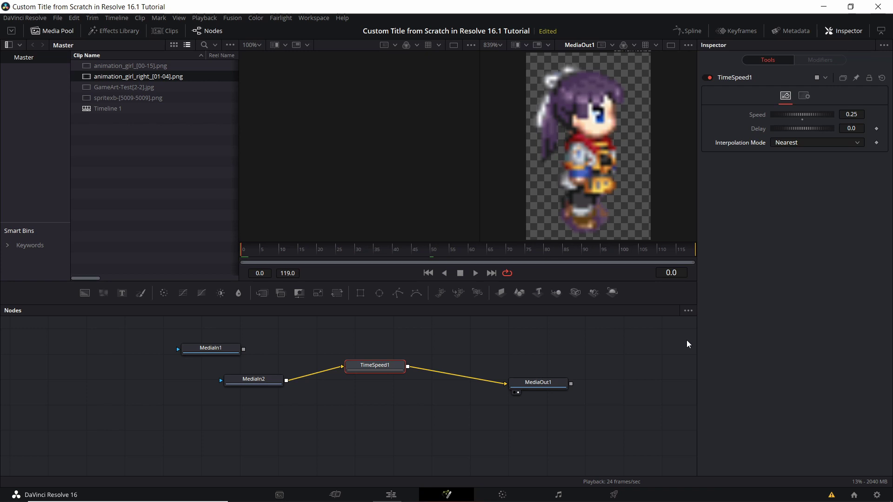
key("space")
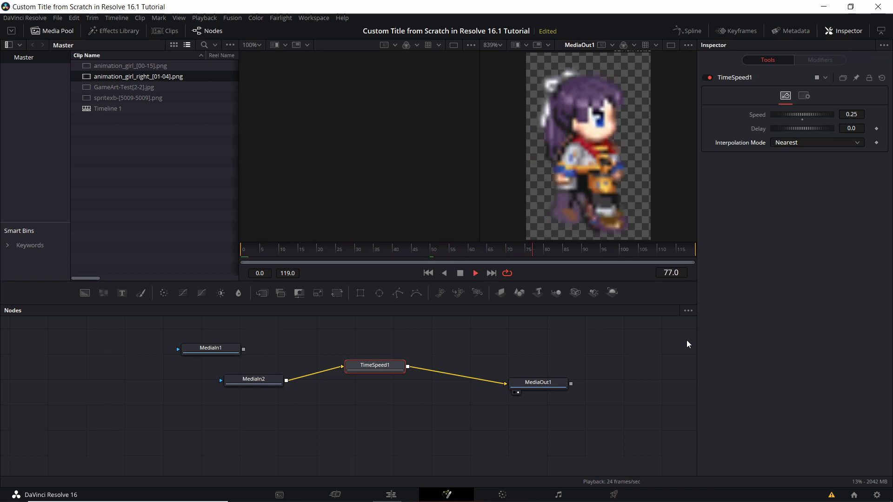
scroll(380, 335, "up", 3)
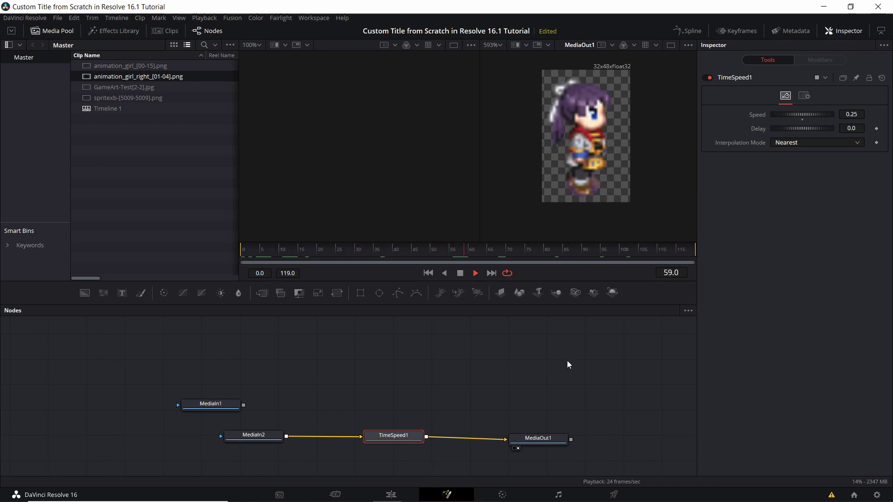
Step: Play back the last Fusion Composition clip in the Edit page timeline
left_click(390, 495)
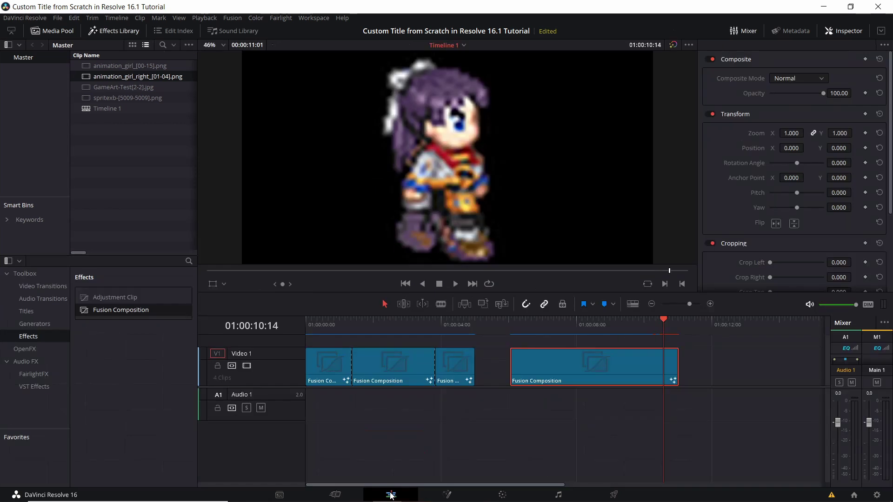
left_click(523, 325)
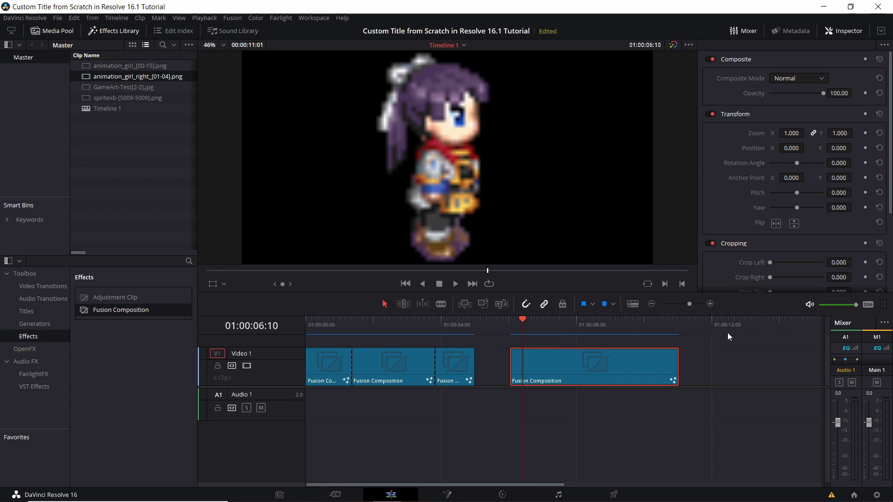
key("space")
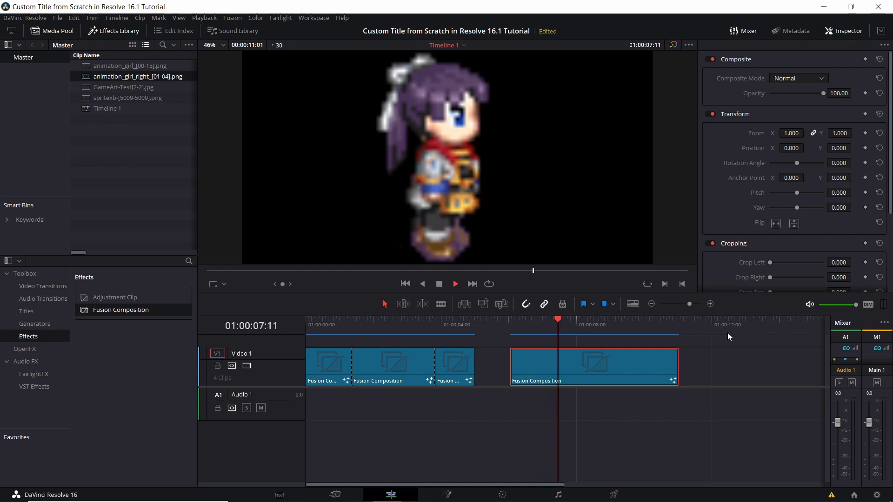
left_click(522, 324)
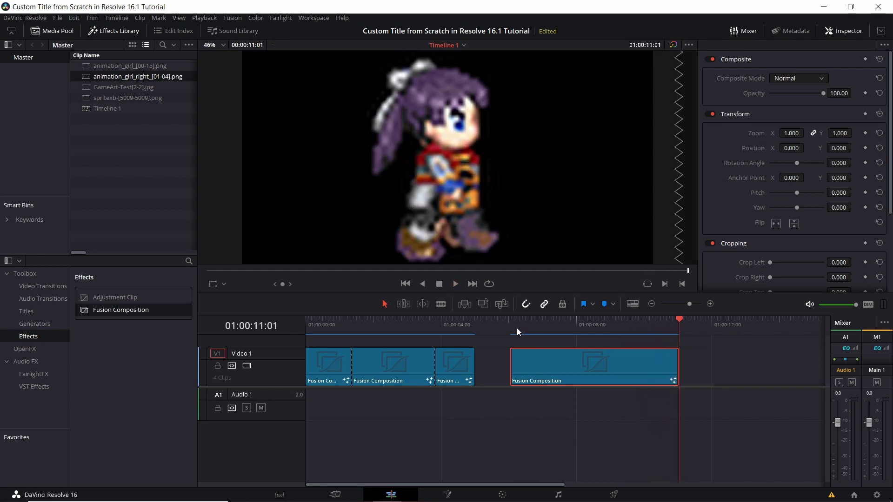
Step: Compare the sprite's image size in the Fusion viewer with how it fills the frame in the Edit page viewer
key("shift+5")
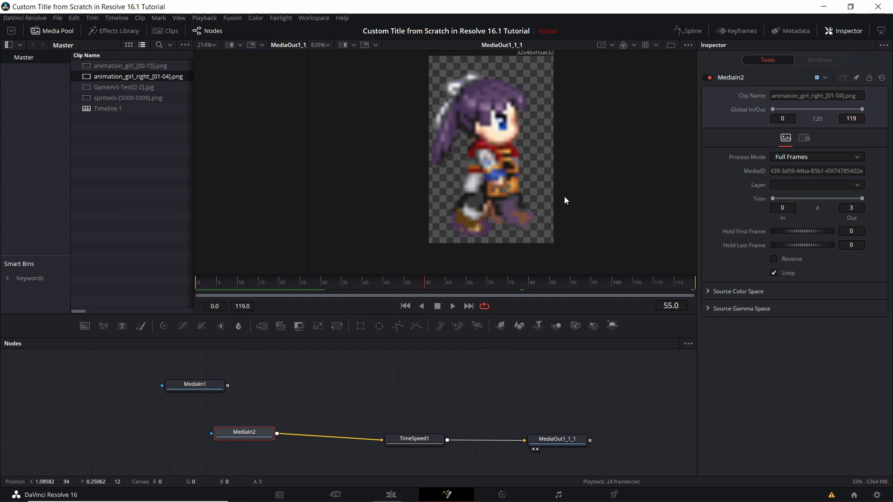
left_click_drag(579, 211, 591, 239)
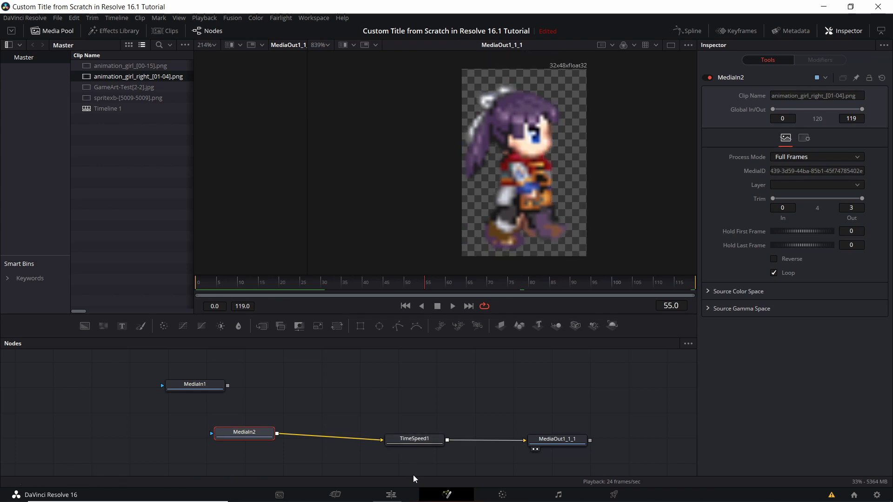
left_click(392, 493)
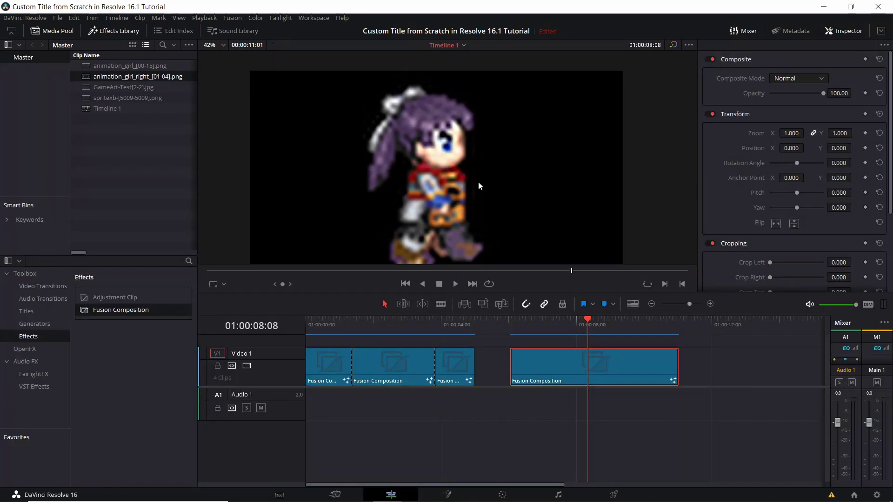
scroll(478, 180, "up", 2)
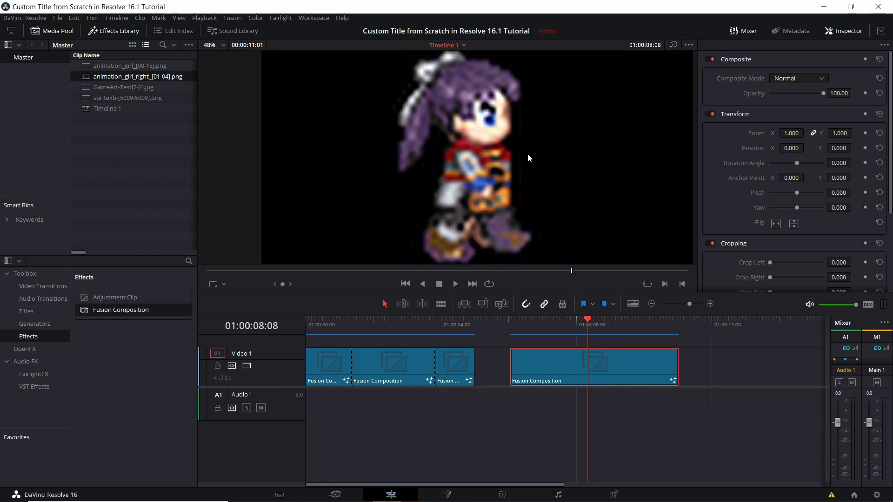
scroll(486, 108, "down", 1)
scroll(484, 107, "down", 1)
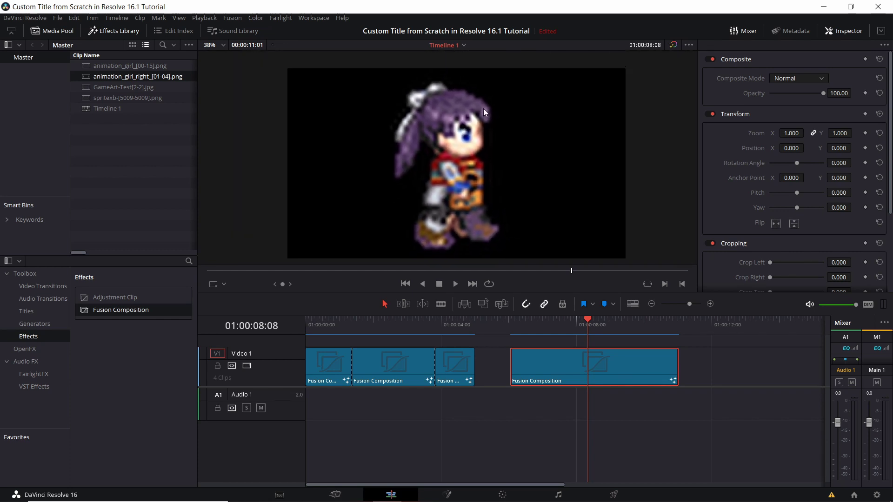
scroll(484, 110, "down", 1)
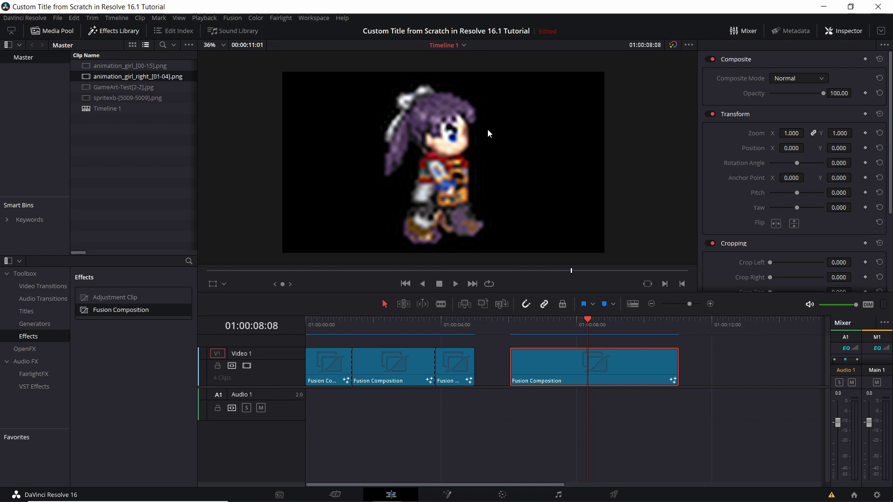
scroll(511, 202, "up", 4)
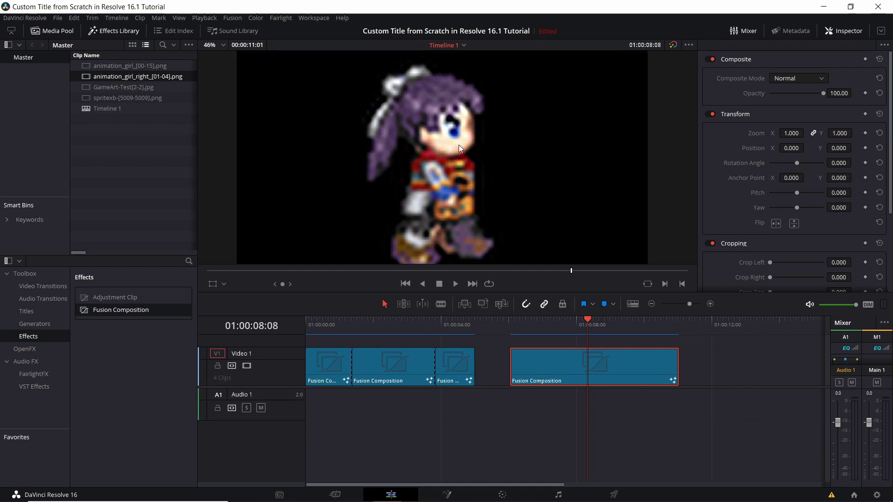
scroll(413, 89, "down", 1)
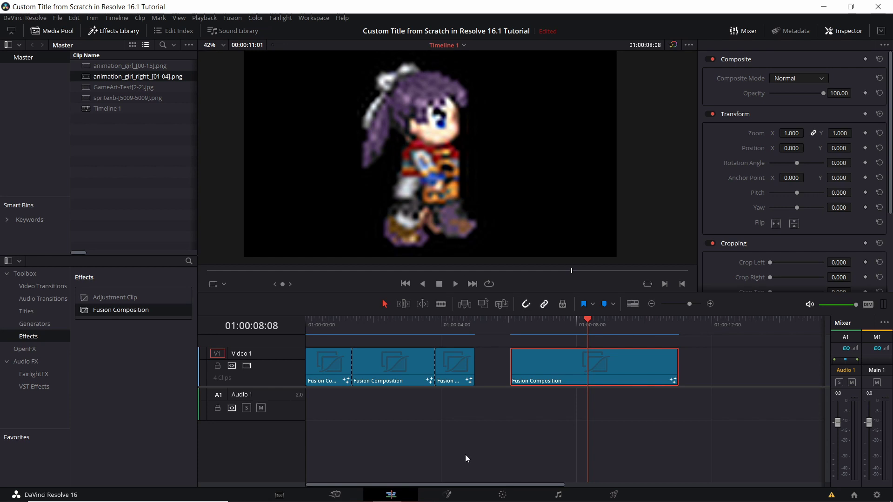
Step: Return to the Fusion page and move the MediaIn2 node farther from TimeSpeed1 in the node graph
left_click(445, 494)
left_click_drag(267, 432, 236, 436)
left_click_drag(277, 414, 209, 421)
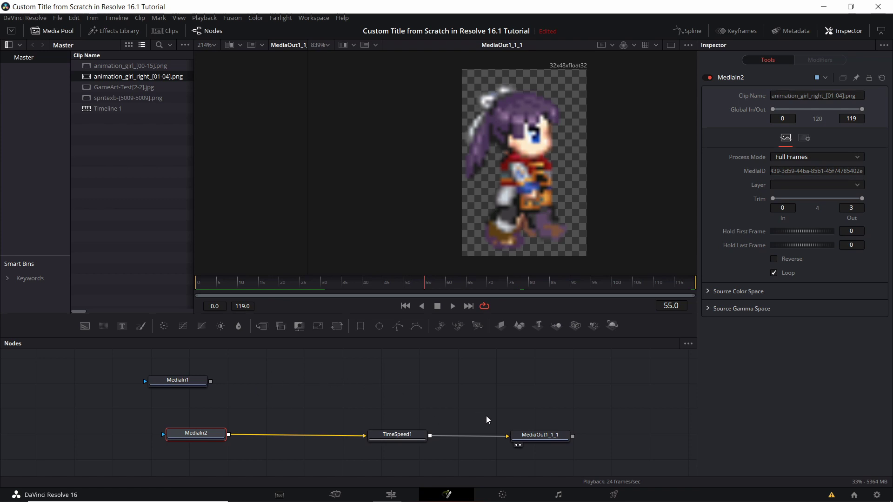
left_click_drag(292, 379, 279, 381)
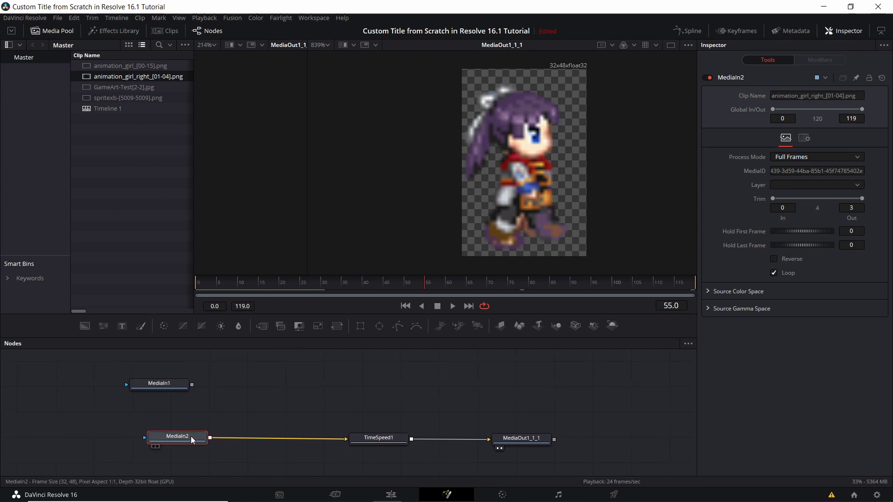
left_click_drag(186, 435, 181, 443)
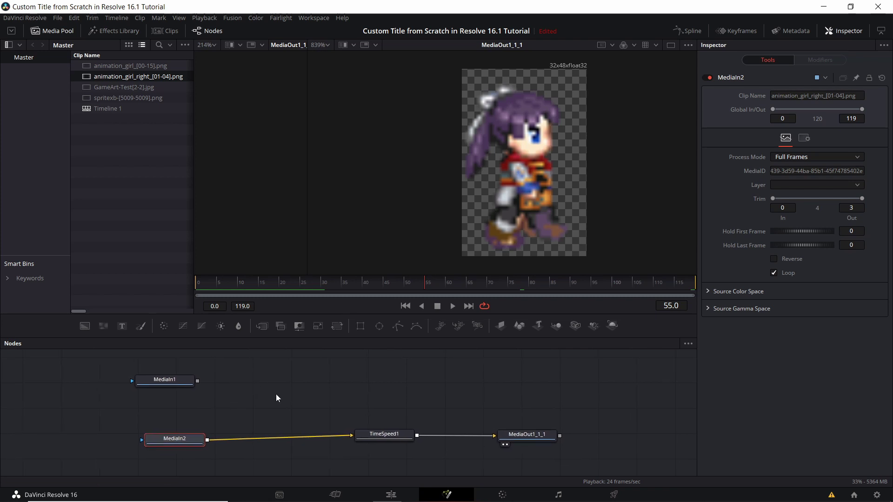
left_click_drag(274, 384, 281, 384)
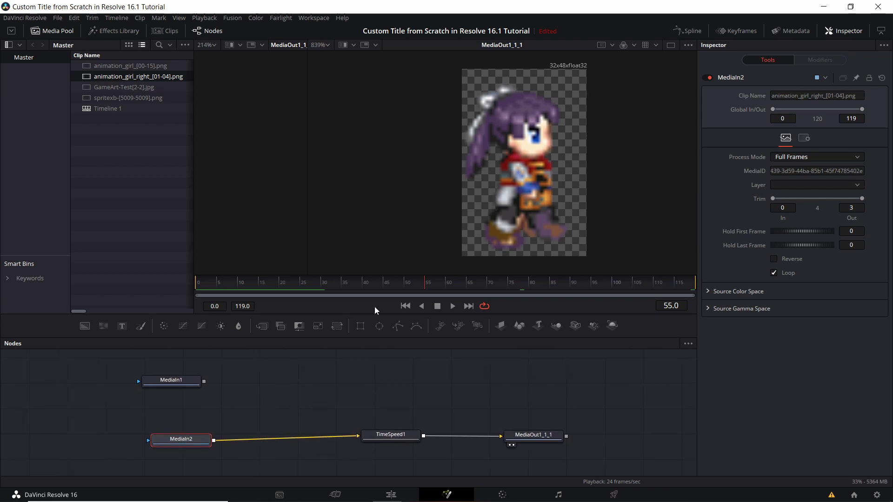
left_click(391, 494)
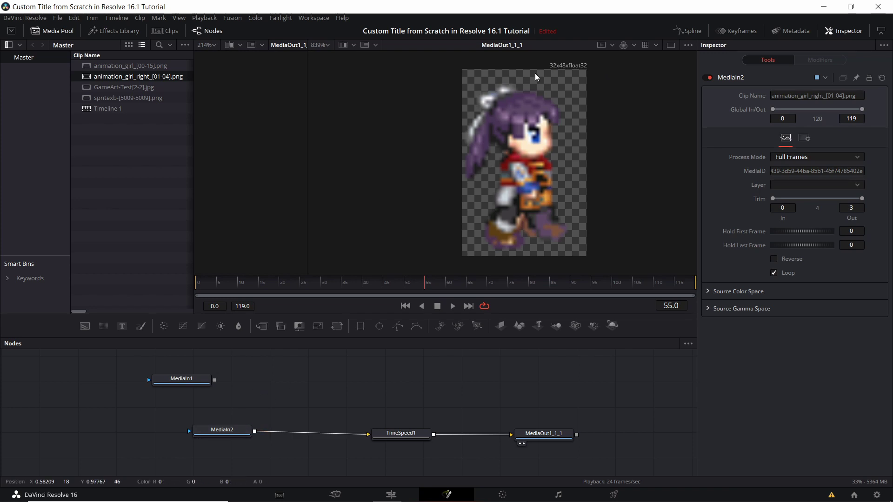
Step: Move MediaIn2 away from TimeSpeed1 and add an Image Plane 3D node beside MediaIn1 in the node graph
left_click_drag(245, 428, 231, 430)
scroll(440, 168, "down", 1)
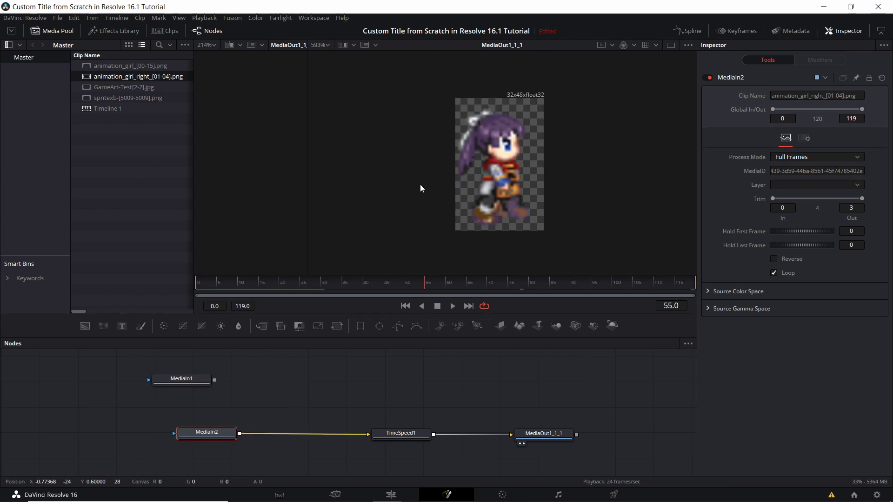
right_click(285, 380)
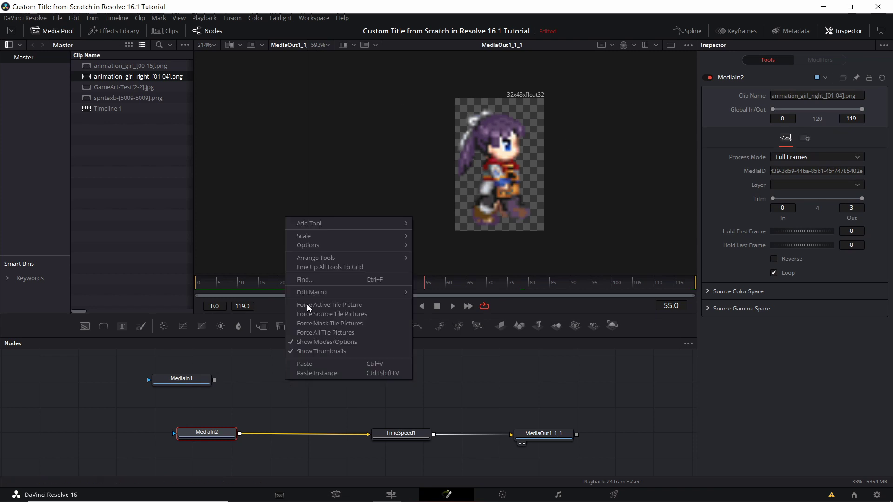
mouse_move(330, 225)
mouse_move(447, 169)
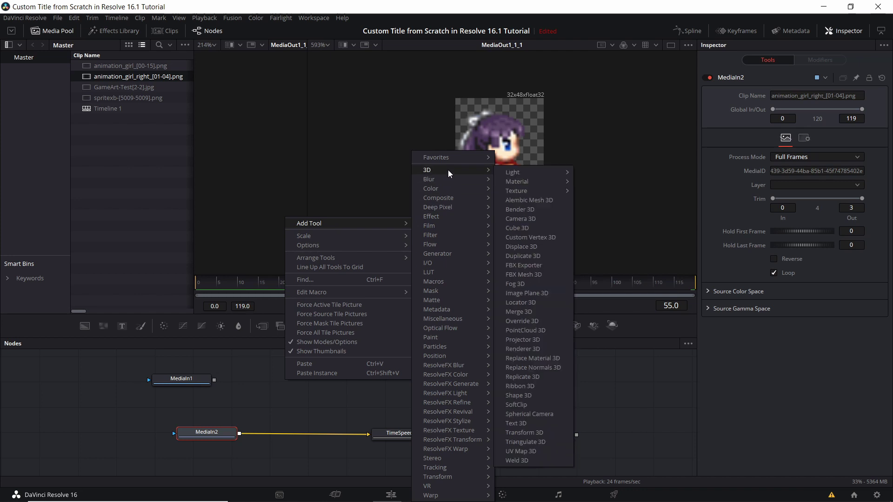
left_click(534, 292)
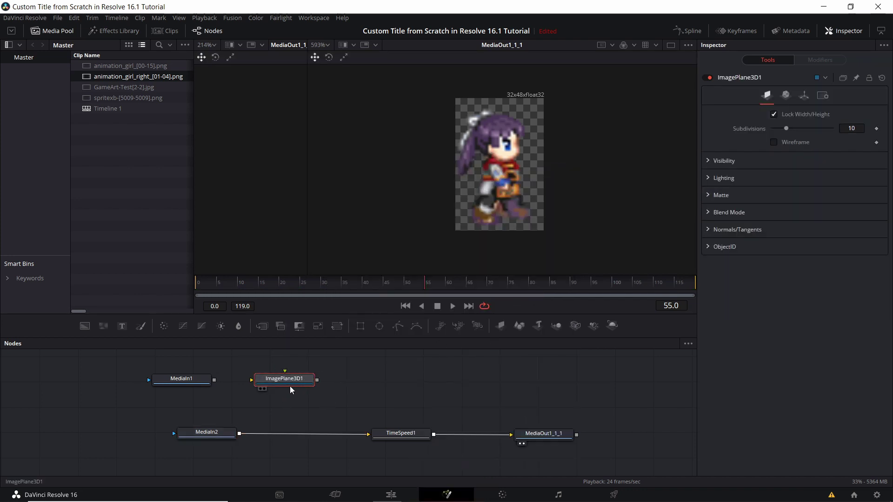
Step: Add a Renderer 3D node after ImagePlane3D1 and connect it to MediaOut1_1_1 in place of TimeSpeed1
left_click(612, 329)
left_click_drag(367, 379, 409, 384)
left_click_drag(498, 437, 530, 435)
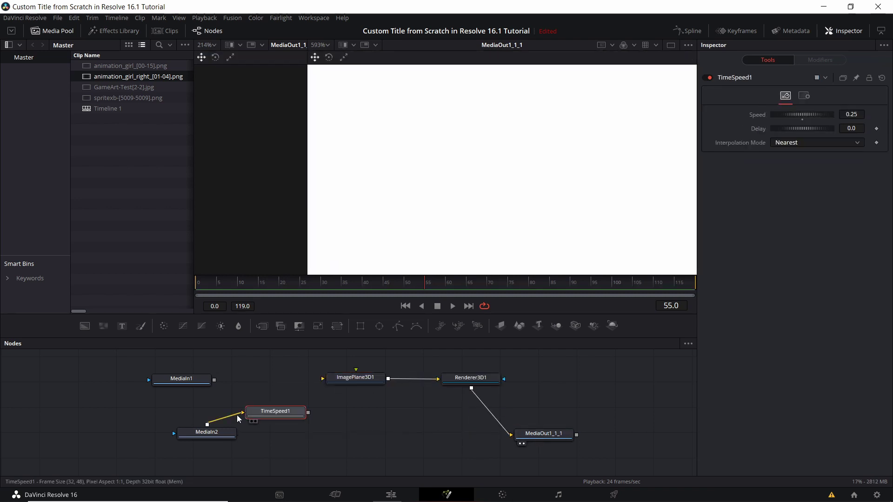
Step: Rearrange MediaIn2 and ImagePlane3D1 in the node graph and connect TimeSpeed1's output to ImagePlane3D1
left_click_drag(206, 431, 153, 430)
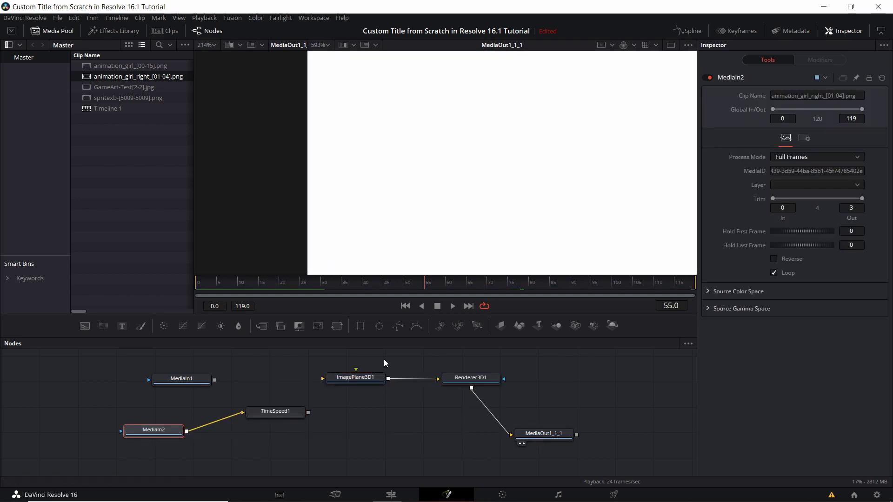
left_click_drag(349, 382, 361, 386)
left_click_drag(308, 412, 346, 383)
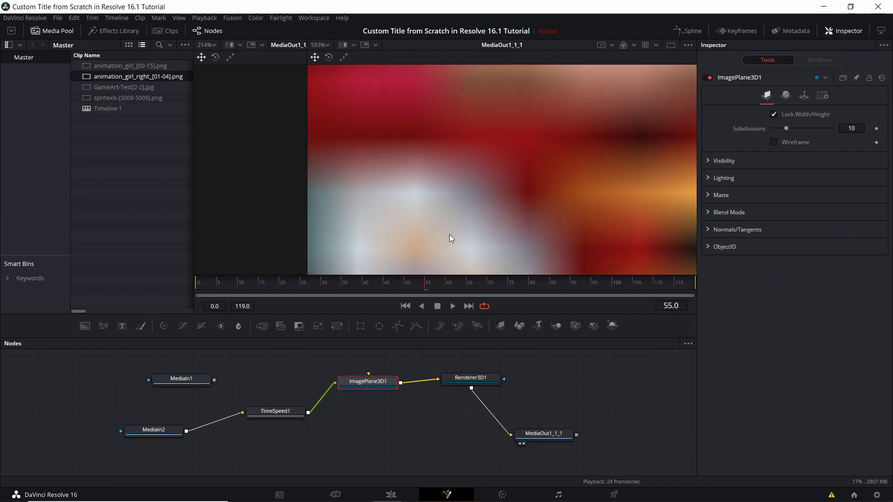
Step: Examine how the sprite fills the rendered frame in the Fusion viewer and in the Edit page viewer
scroll(511, 211, "down", 5)
scroll(511, 211, "down", 6)
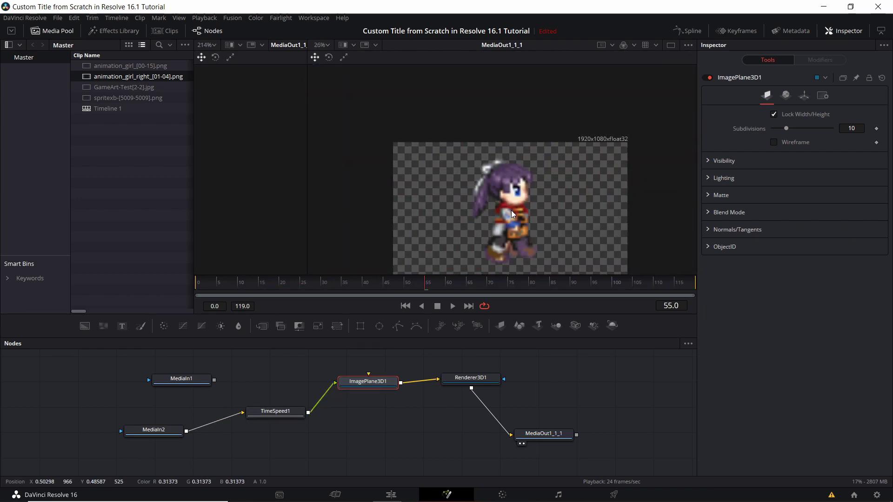
left_click_drag(536, 191, 513, 163)
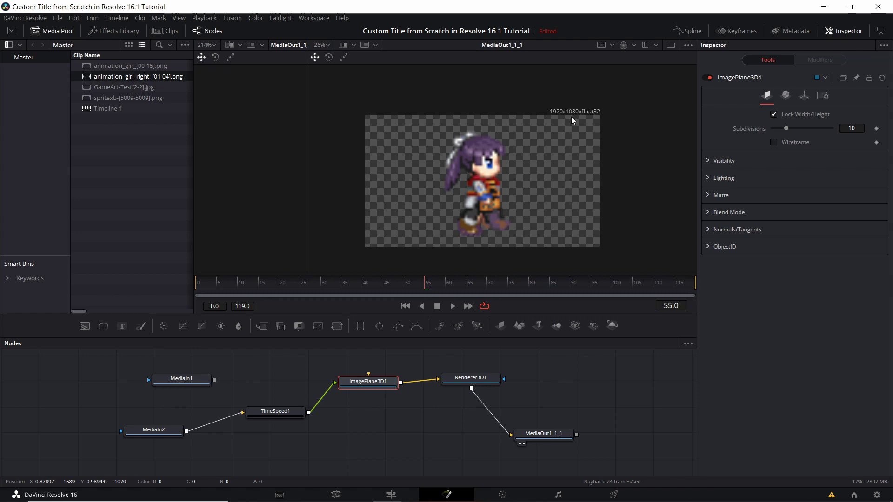
left_click_drag(571, 118, 570, 116)
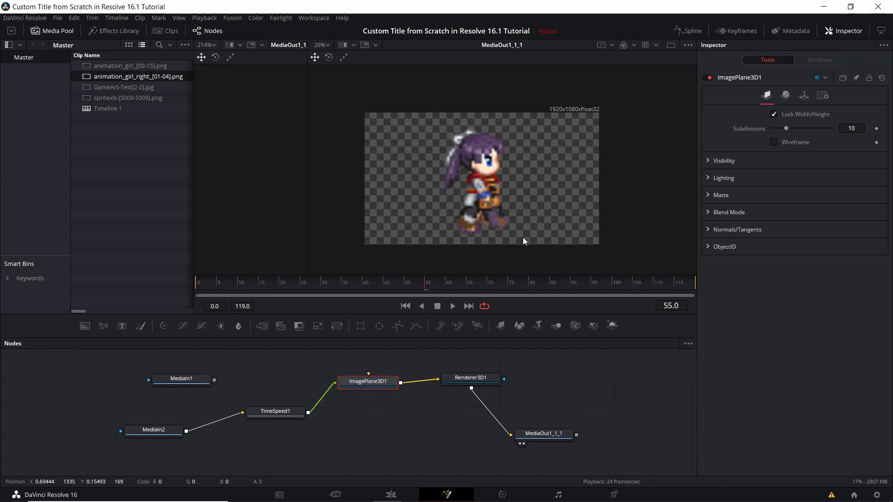
left_click_drag(536, 216, 546, 216)
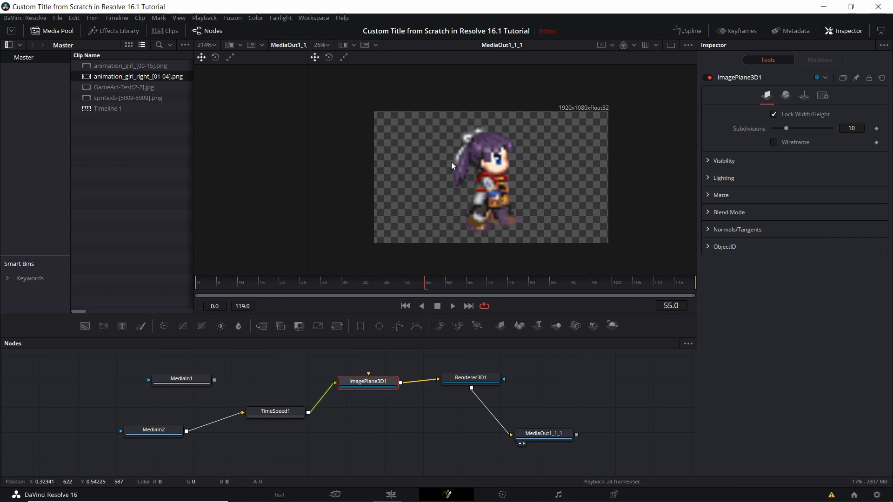
key("shift+4")
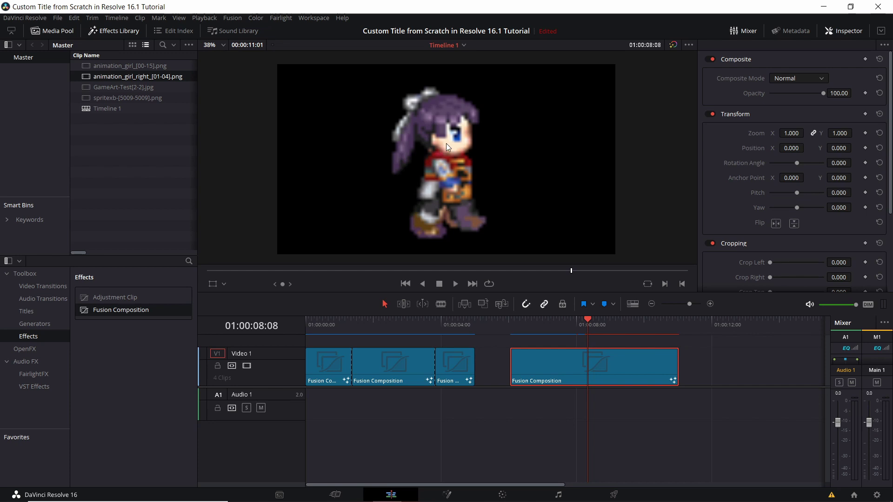
scroll(598, 223, "down", 1)
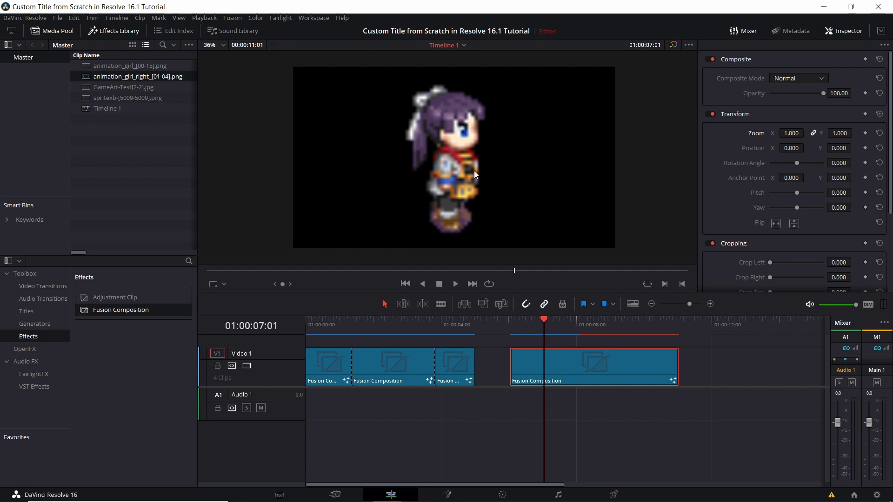
Step: Return to the Fusion page and set ImagePlane3D1's transform scale to 0.25
left_click(441, 494)
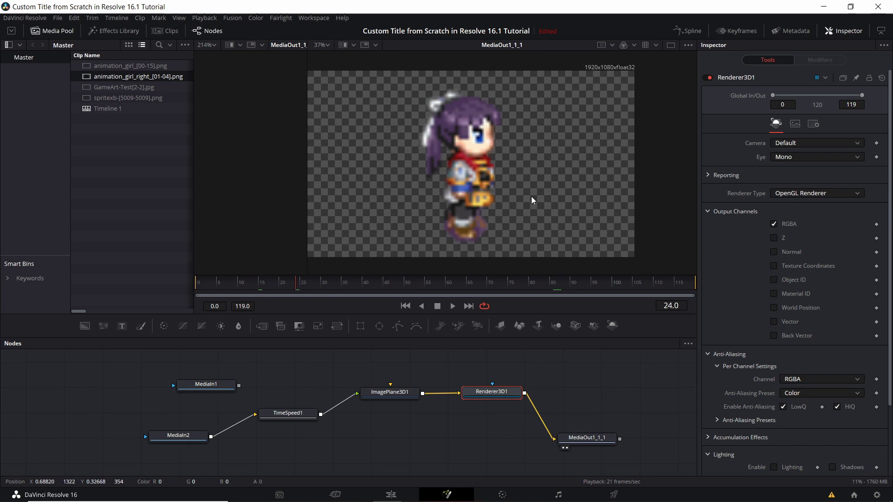
left_click(405, 397)
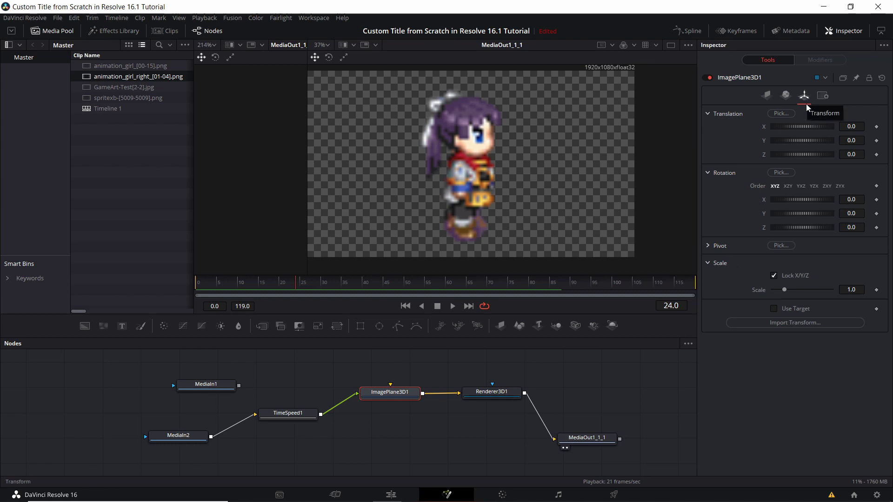
left_click(850, 289)
type("0.311")
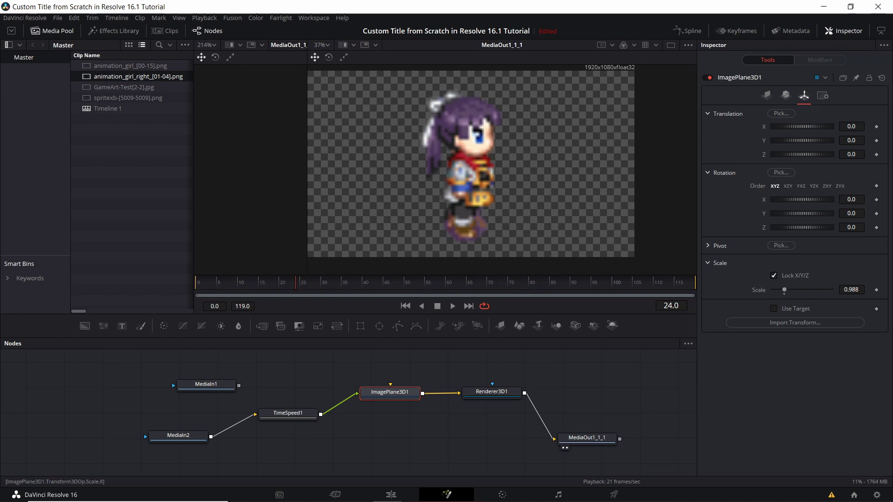
key("Return")
key("BackSpace")
key("BackSpace")
key("BackSpace")
key("BackSpace")
key("BackSpace")
type("0.2")
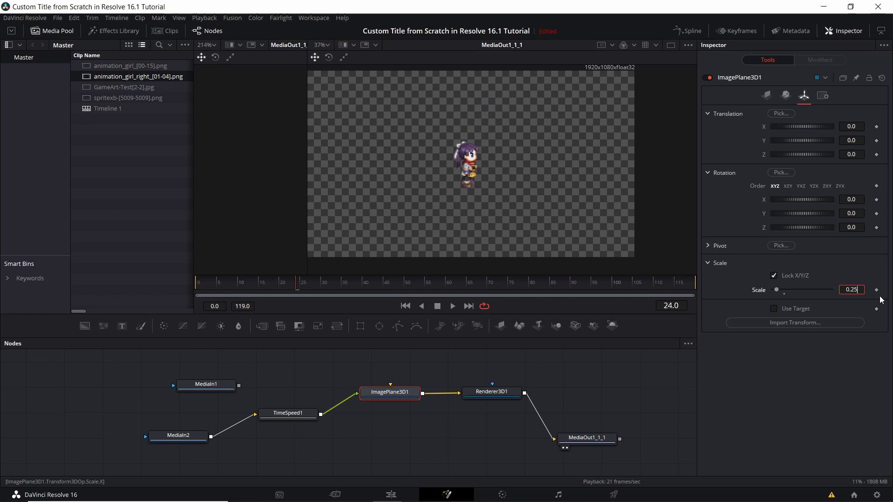
type("5")
key("Tab")
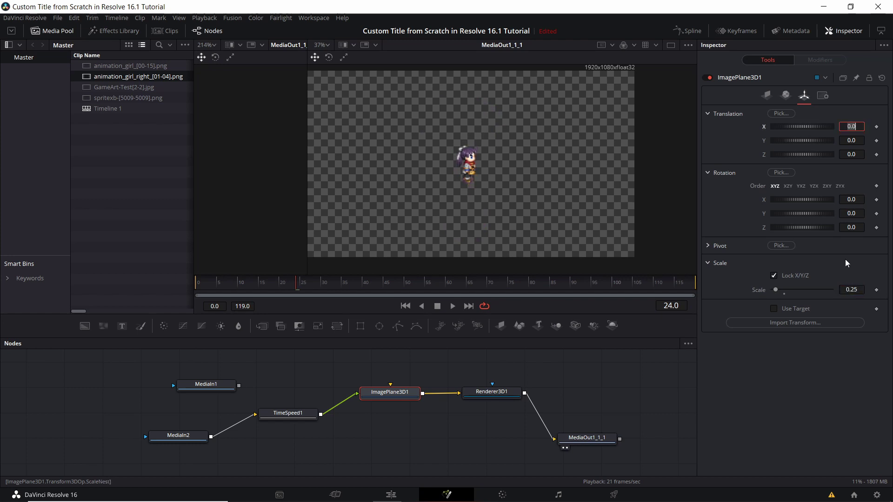
Step: Play back the composition to check the scaled-down running sprite
key("space")
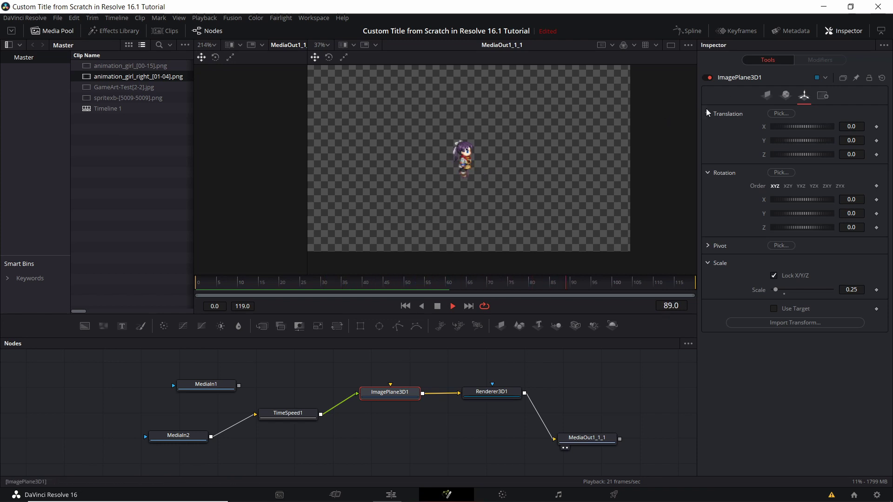
key("space")
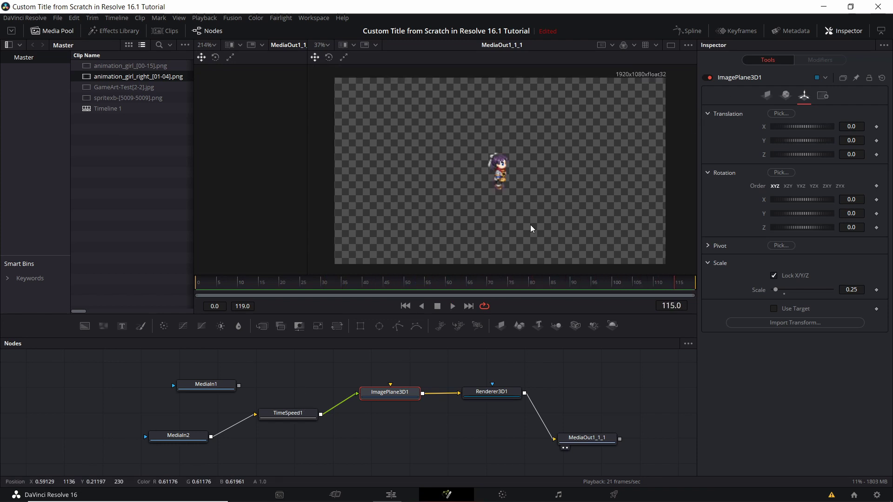
left_click_drag(530, 225, 519, 225)
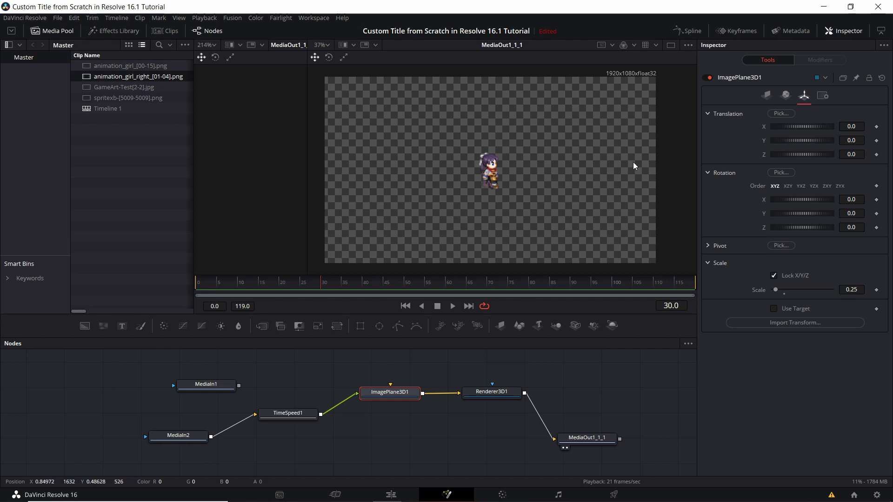
Step: Keyframe ImagePlane3D1's X, Y and Z translation at frame 30, set X to -1.701 at frame 0, and preview the run-in
left_click(877, 140)
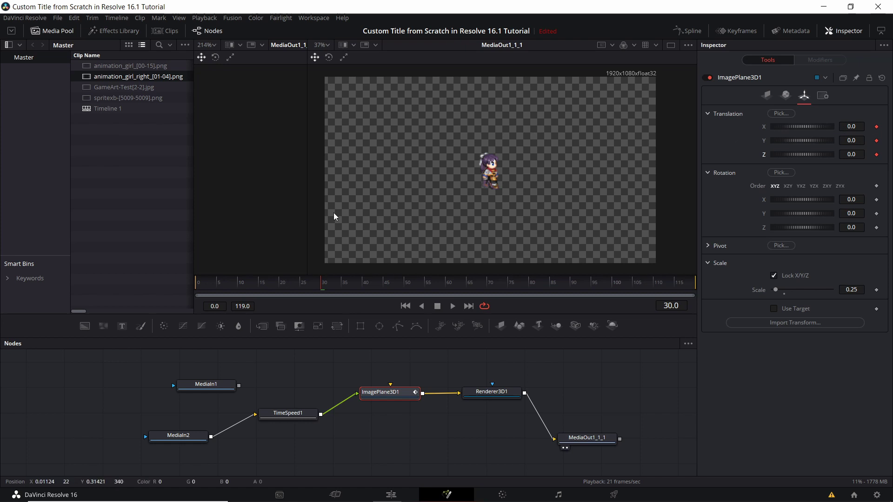
left_click_drag(322, 285, 166, 280)
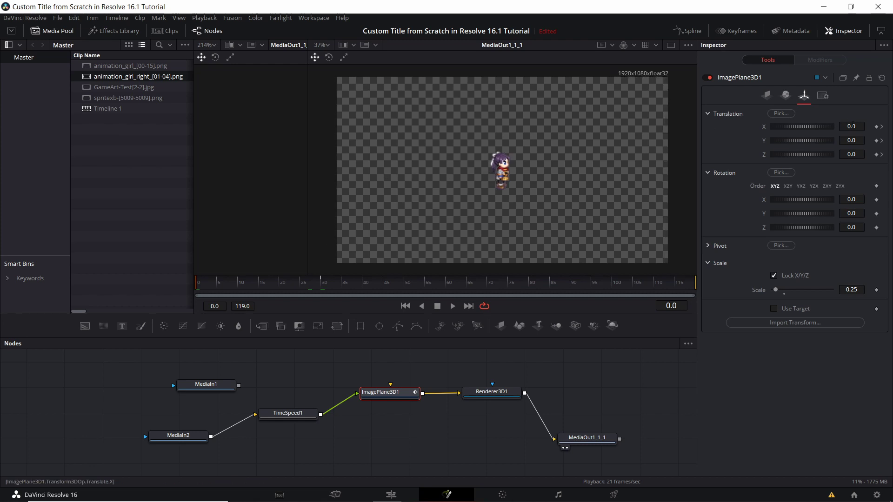
left_click_drag(802, 126, 450, 127)
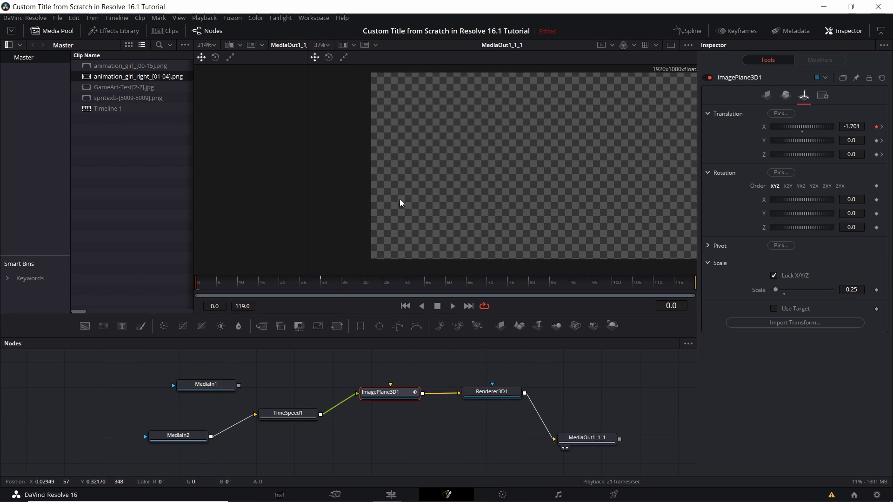
left_click(213, 287)
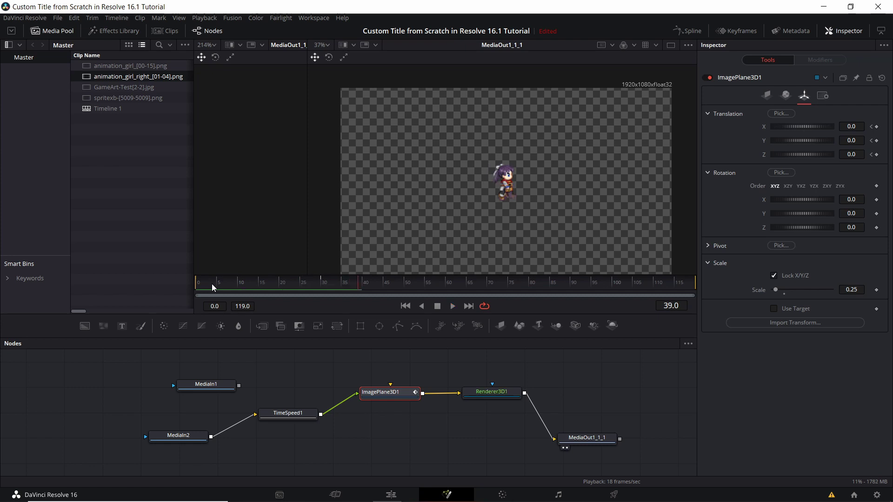
left_click_drag(473, 241, 461, 216)
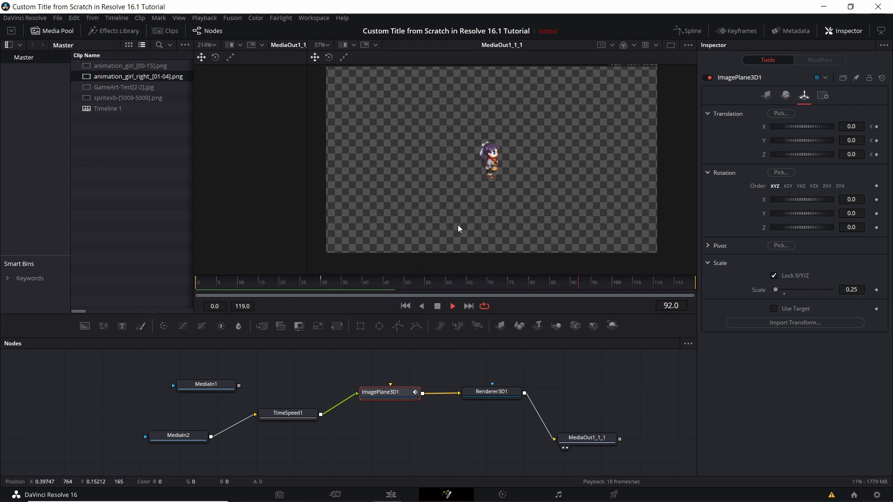
Step: On the Edit page, split the last Fusion Composition clip at 01:00:07:09, once the sprite has reached the centre
key("shift+4")
key("Right")
key("Right")
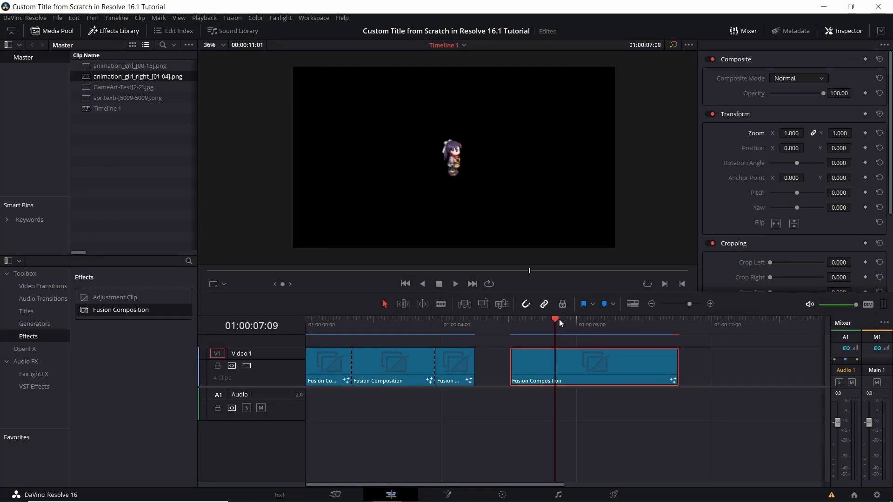
key("Left")
key("Left")
key("Left")
key("Left")
key("Left")
key("Left")
key("Left")
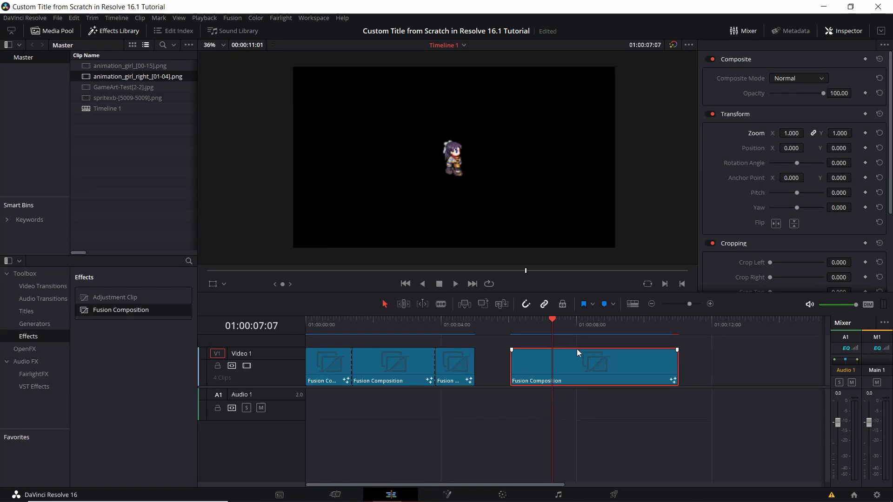
key("Right")
key("Right")
key("Right")
key("Right")
key("Right")
key("Right")
key("Right")
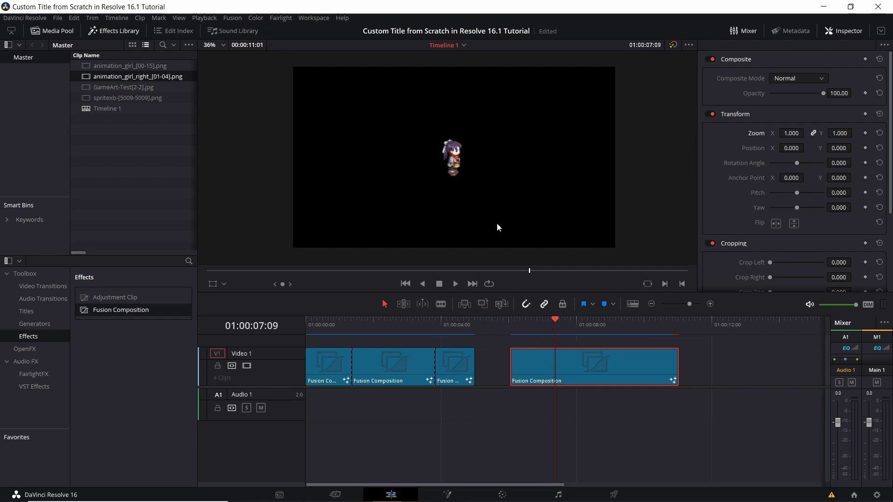
key("b")
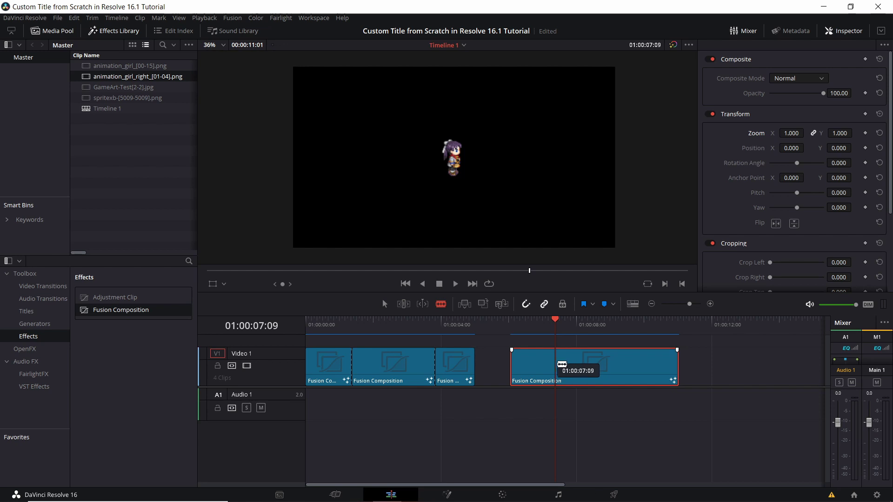
left_click(560, 361)
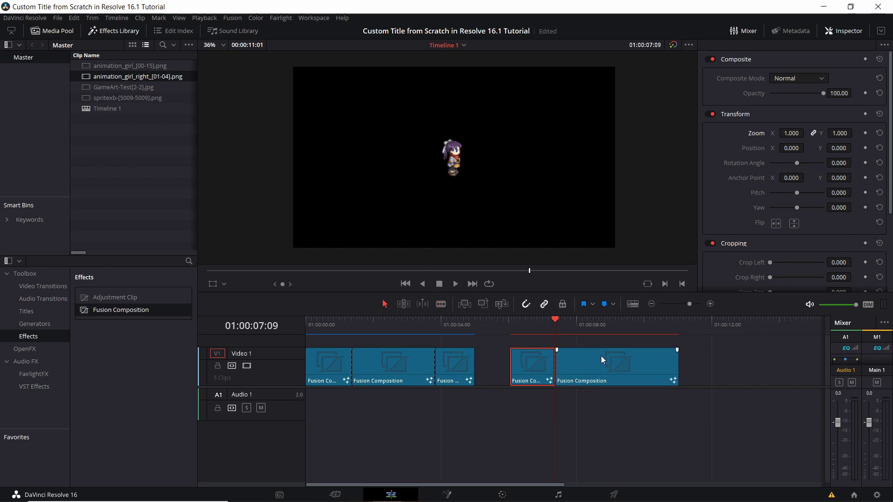
Step: Open the second part of the split clip on the Fusion page and select its MediaIn2 node
key("shift+5")
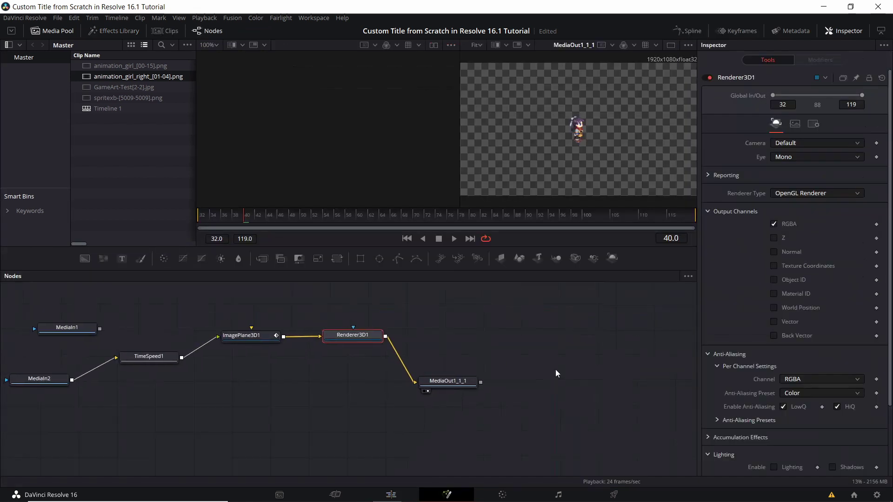
left_click_drag(382, 343, 400, 359)
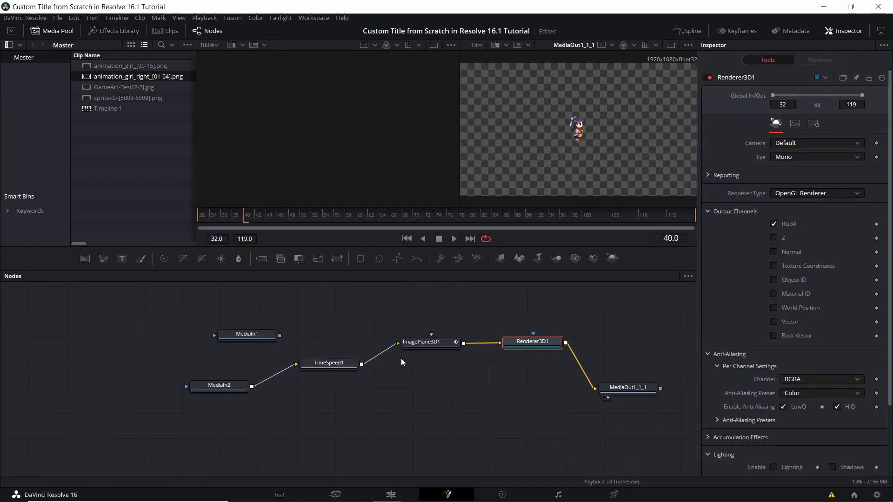
left_click(235, 390)
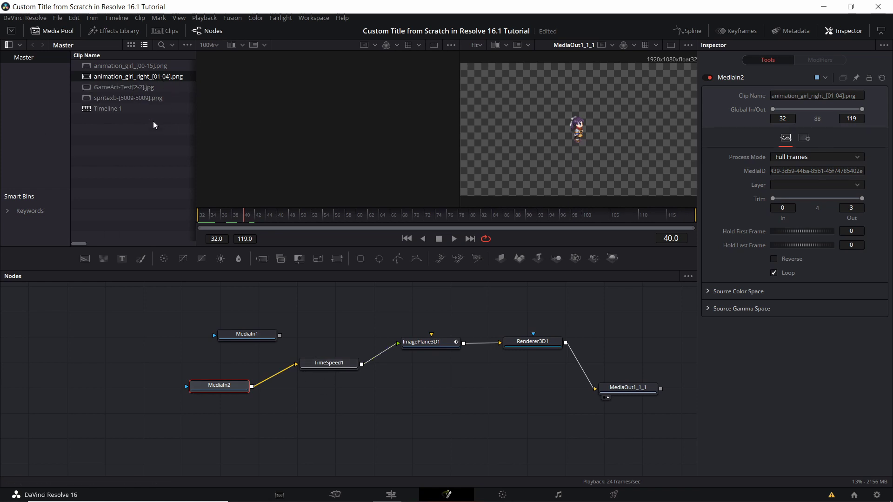
Step: Switch to the AnimationGirl folder in File Explorer and import the front-facing animation_girl_00 image into the Resolve media pool
key("alt+Tab")
left_click(590, 188)
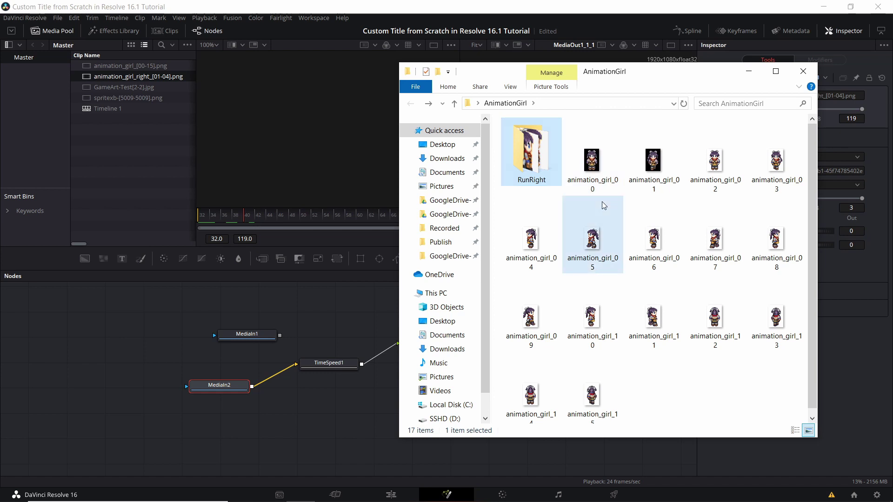
left_click(646, 377)
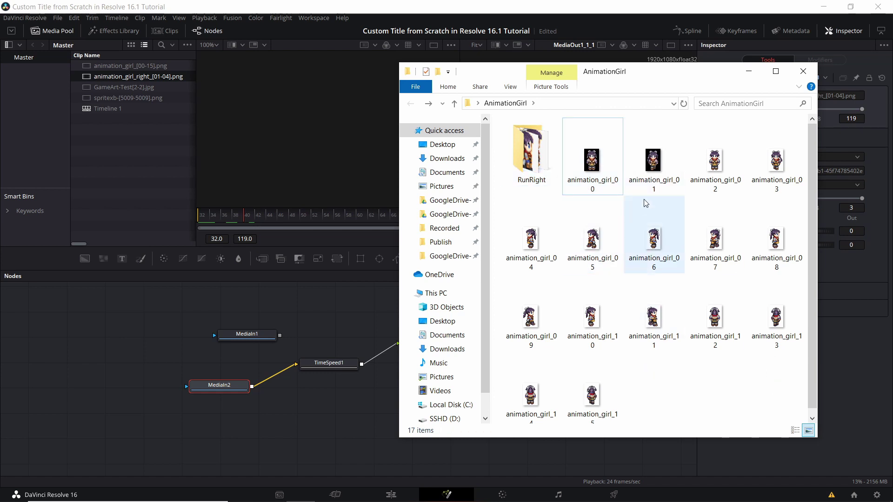
left_click(605, 155)
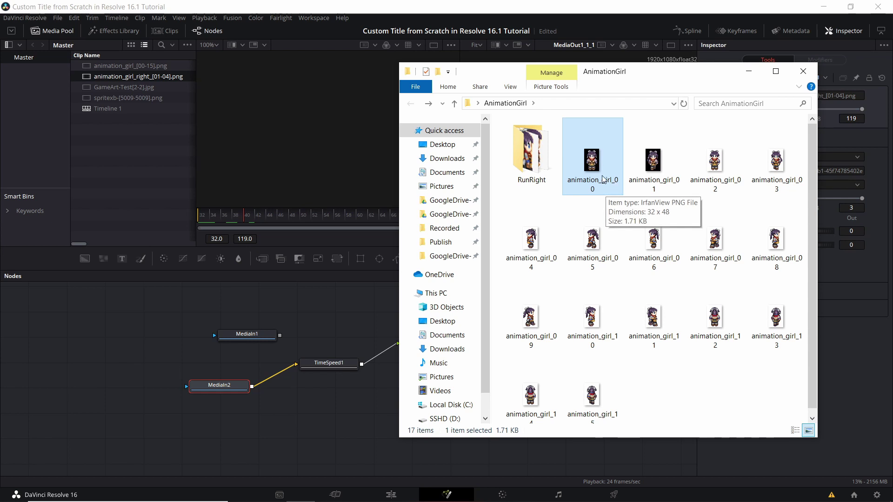
left_click_drag(602, 179, 107, 145)
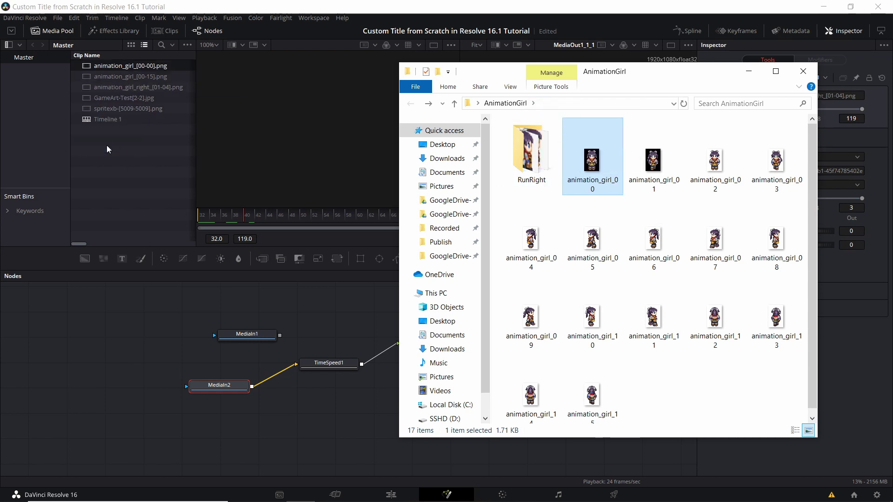
left_click(107, 145)
Step: Add animation_girl_[00-00].png to the node graph, delete MediaIn1 and MediaIn2, and connect the new source node to TimeSpeed1
left_click_drag(125, 67, 229, 410)
left_click_drag(292, 404, 246, 307)
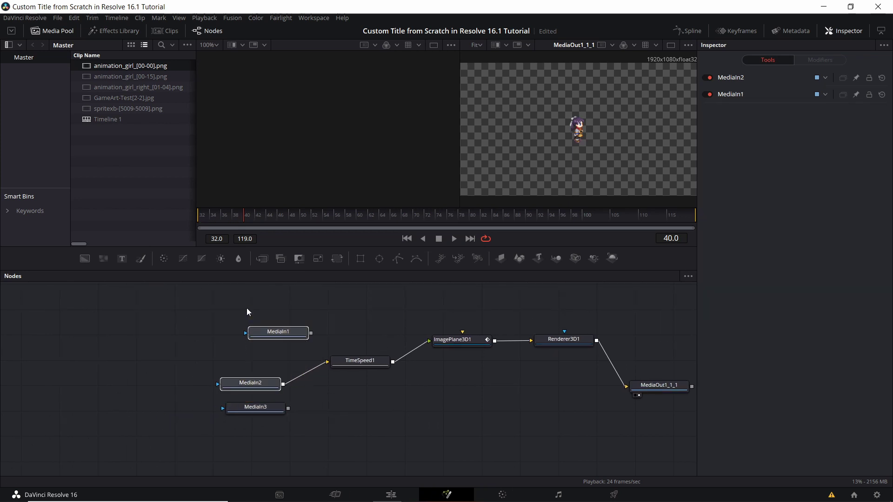
key("Delete")
left_click_drag(289, 408, 329, 366)
left_click_drag(279, 407, 279, 381)
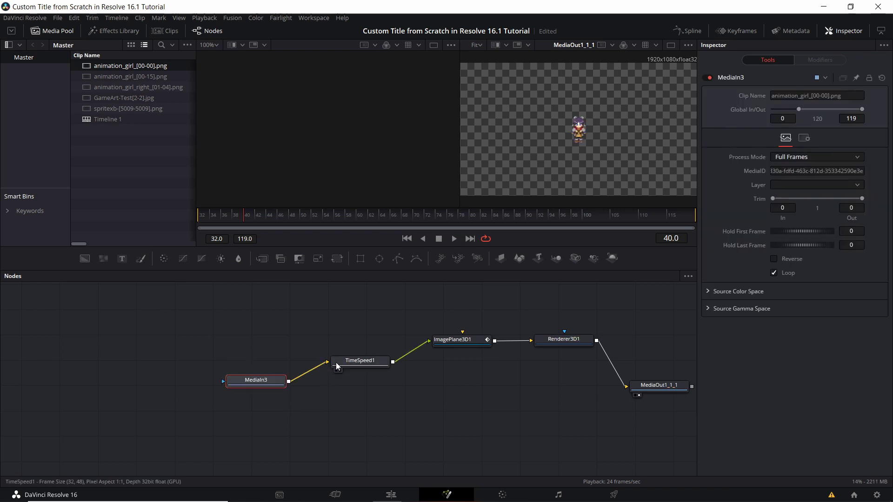
left_click_drag(402, 374, 329, 381)
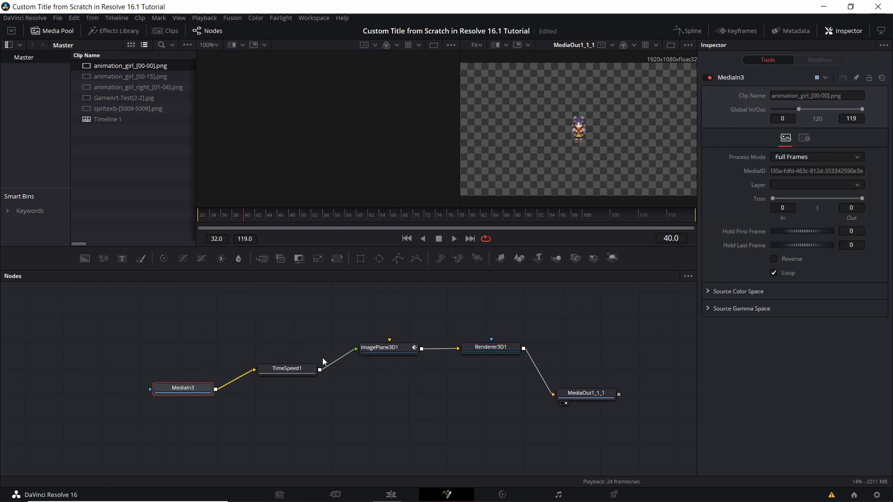
Step: On the Edit page, play back the split clips from the sprite's run-in through its front-facing pose
left_click(391, 495)
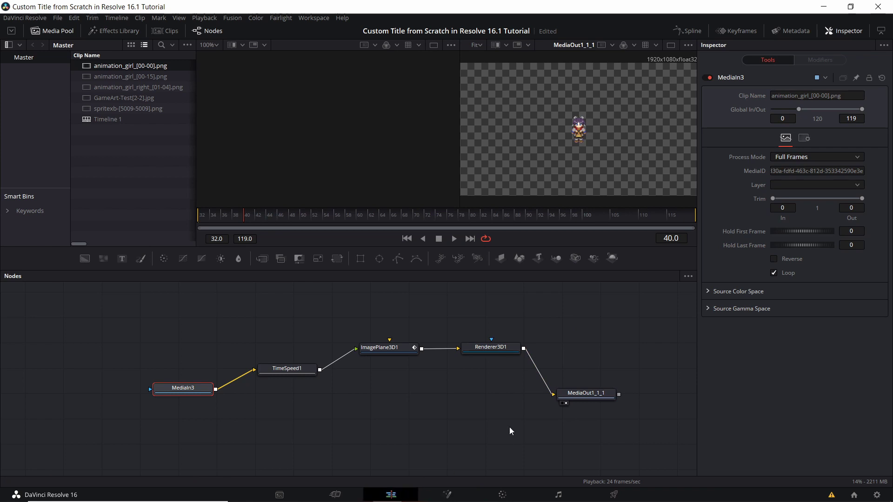
left_click(516, 330)
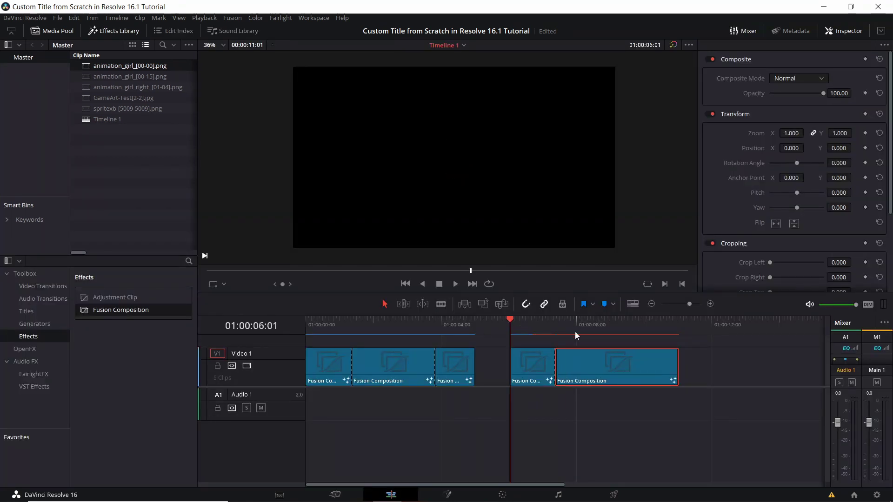
key("space")
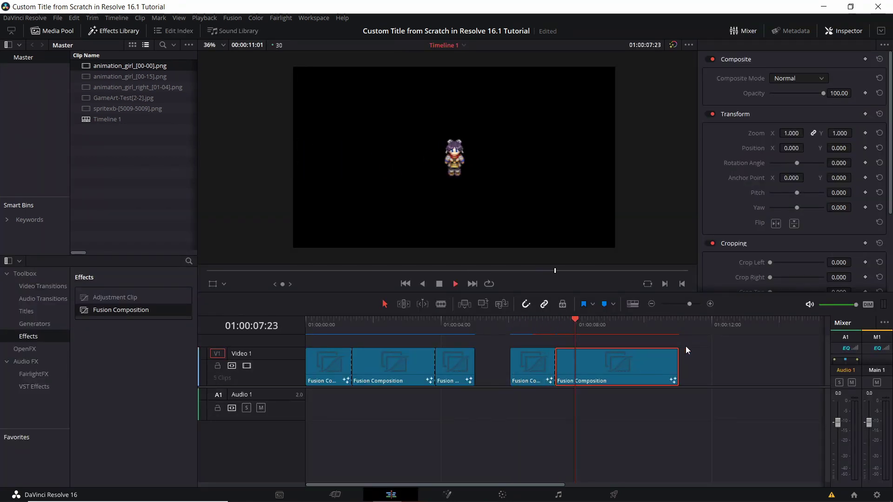
left_click(509, 328)
key("space")
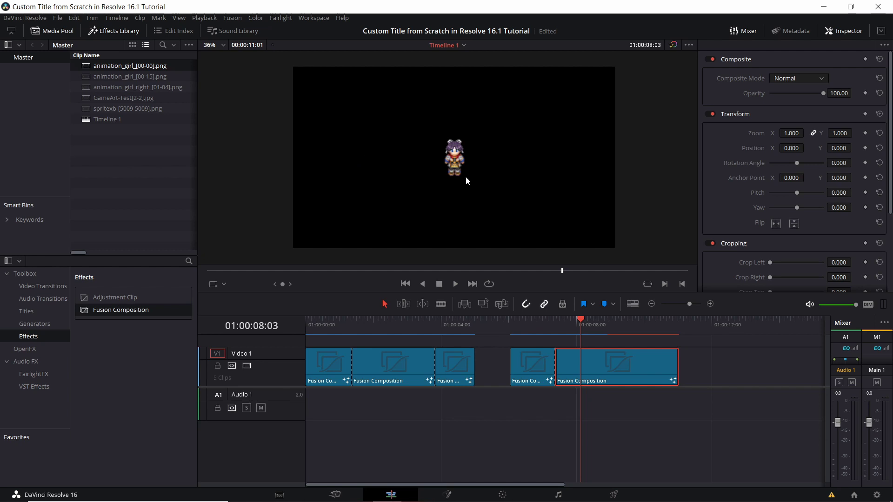
key("space")
left_click(512, 320)
key("space")
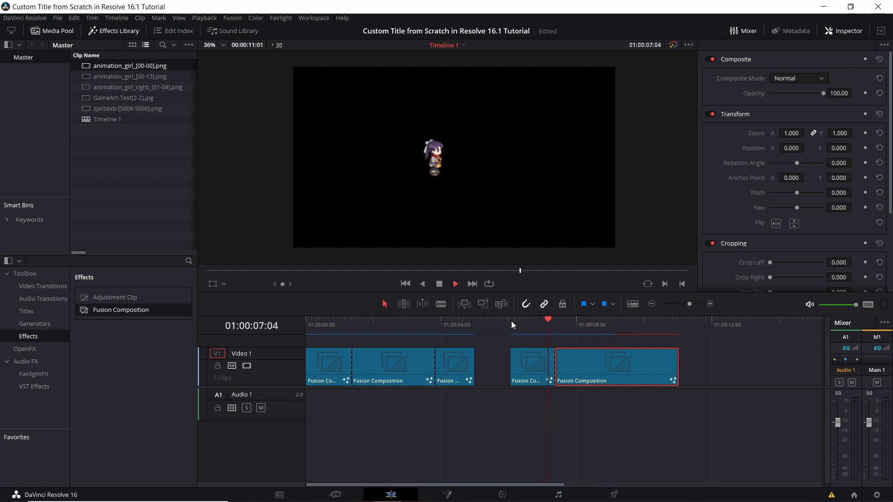
key("space")
Step: Split the last Fusion Composition clip at 01:00:09:16 with the blade tool
left_click(632, 320)
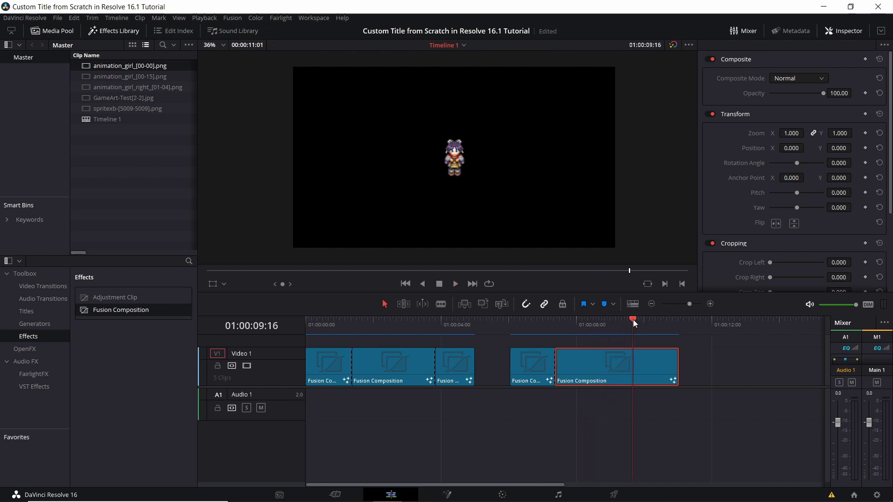
key("b")
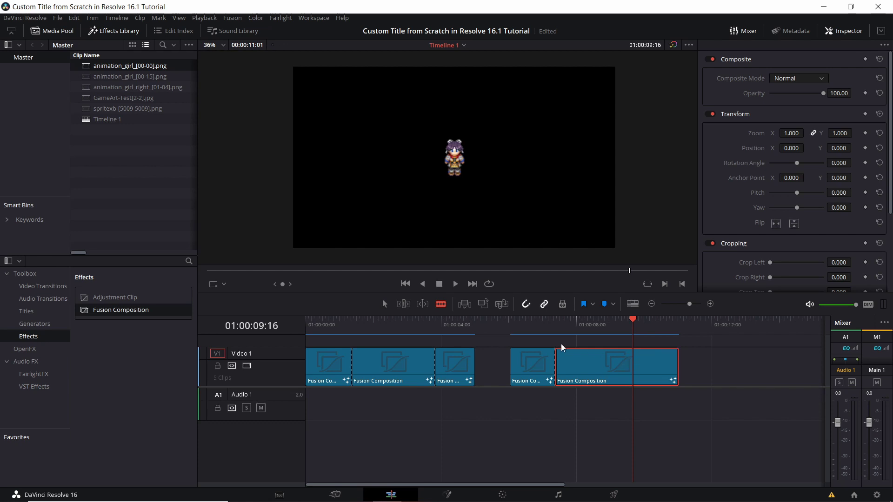
left_click(634, 365)
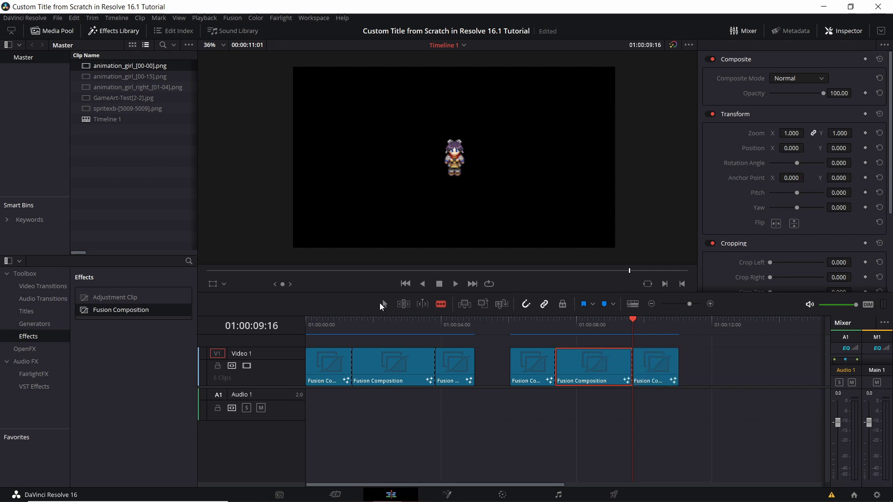
Step: Open the newly split final Fusion Composition clip on the Fusion page
left_click(642, 328)
left_click(660, 384)
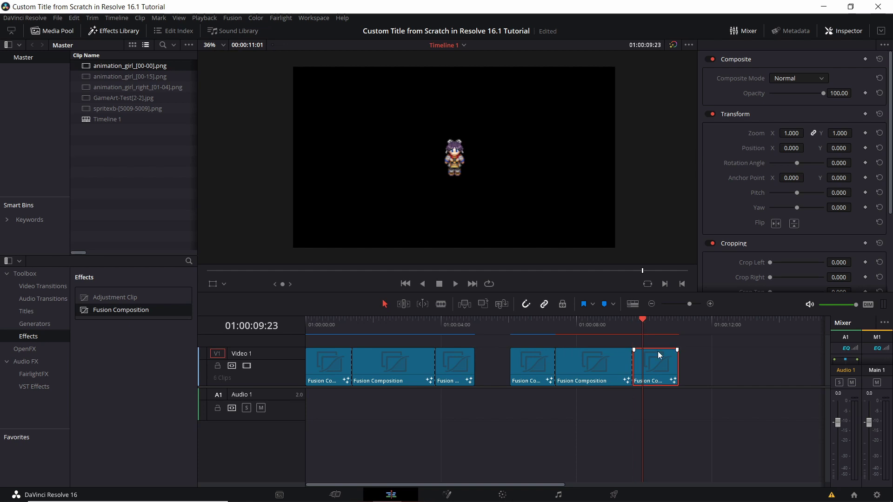
left_click(446, 495)
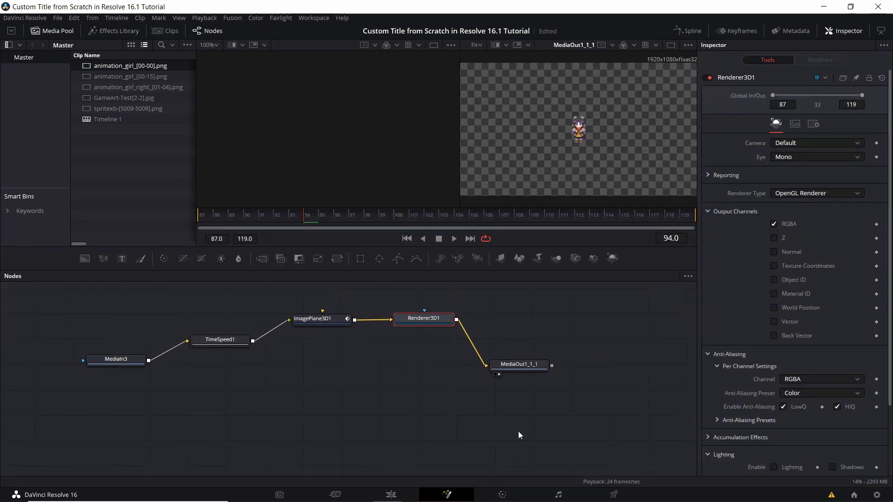
Step: Replace the MediaIn3 source with animation_girl_right_[01-04].png and connect it to TimeSpeed1
left_click(148, 87)
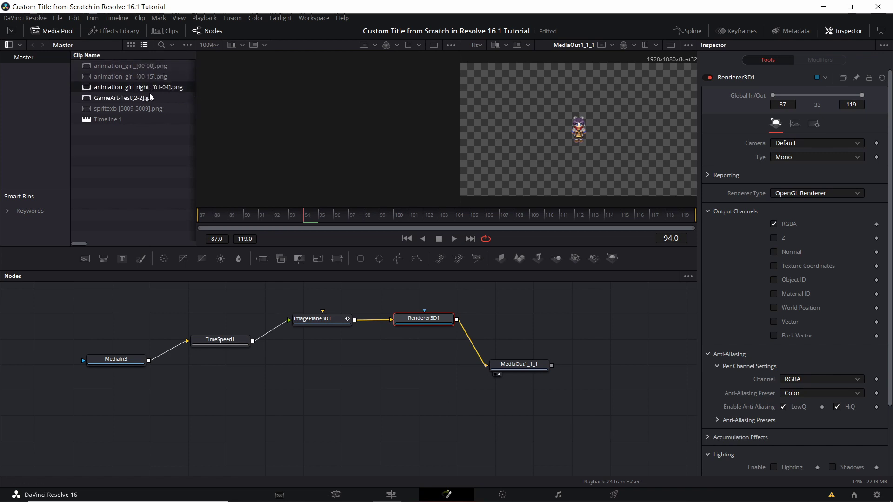
left_click_drag(189, 309, 257, 314)
left_click_drag(156, 89, 189, 393)
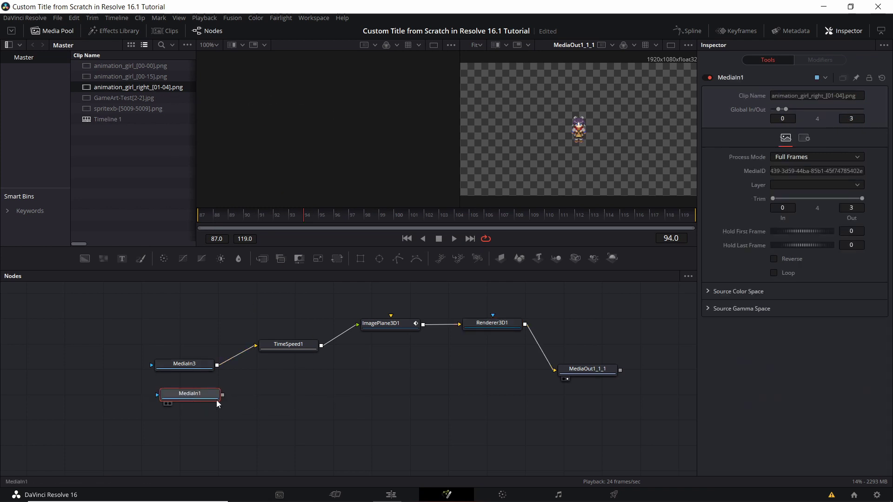
left_click(197, 368)
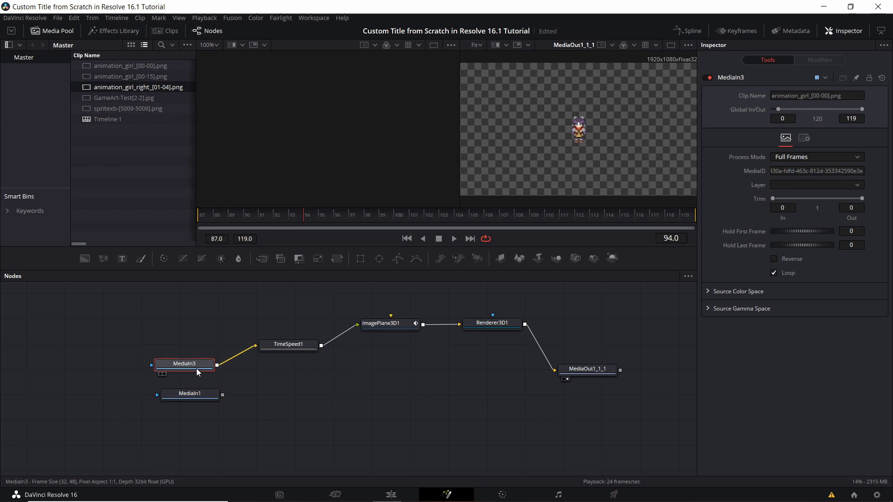
key("Delete")
left_click_drag(195, 397, 260, 346)
Step: Delete the new source node and add animation_girl_right_[01-04].png again as the input of TimeSpeed1
left_click_drag(198, 363, 120, 406)
key("Delete")
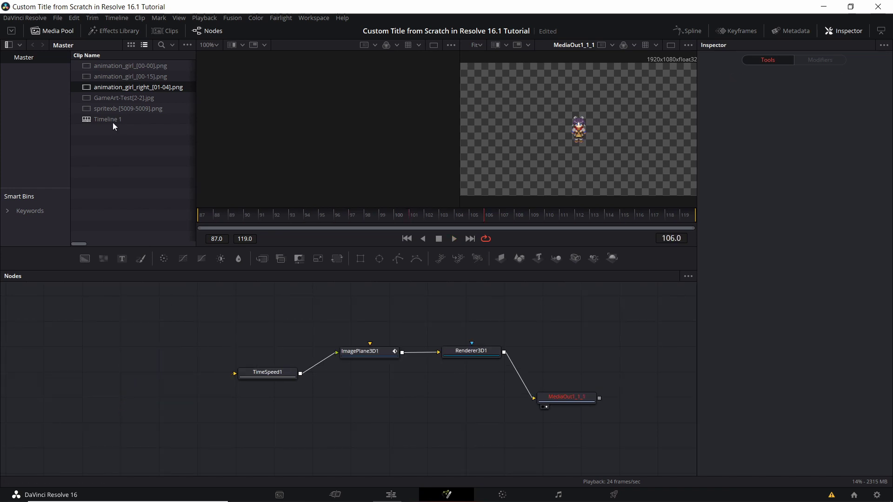
left_click_drag(118, 88, 235, 373)
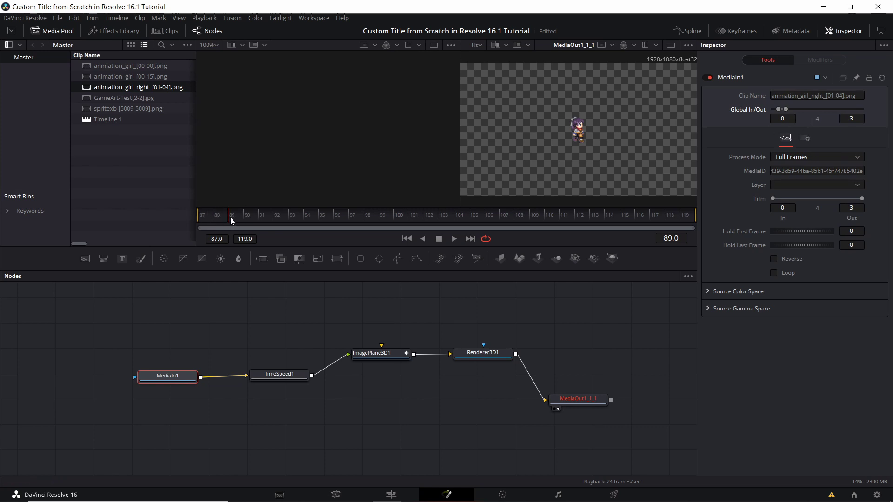
Step: Extend MediaIn1's Global Out to frame 119 with Loop enabled and play back the running sprite
left_click_drag(783, 111, 877, 111)
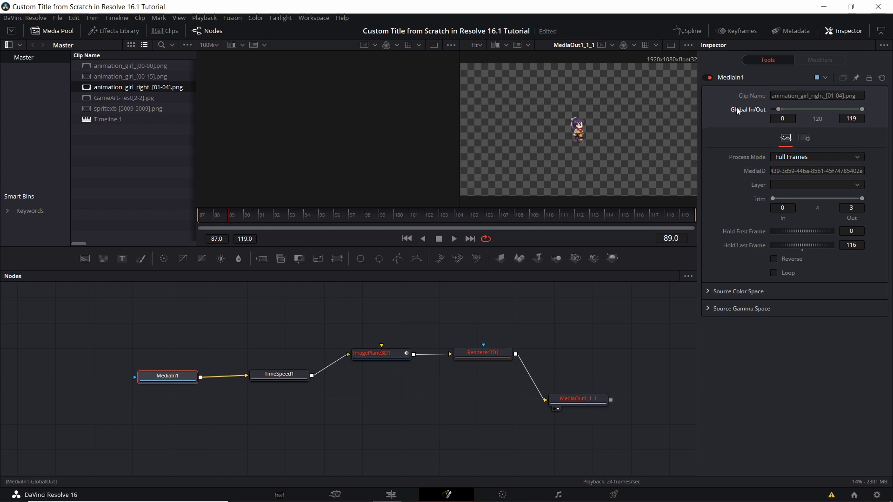
left_click_drag(225, 213, 196, 212)
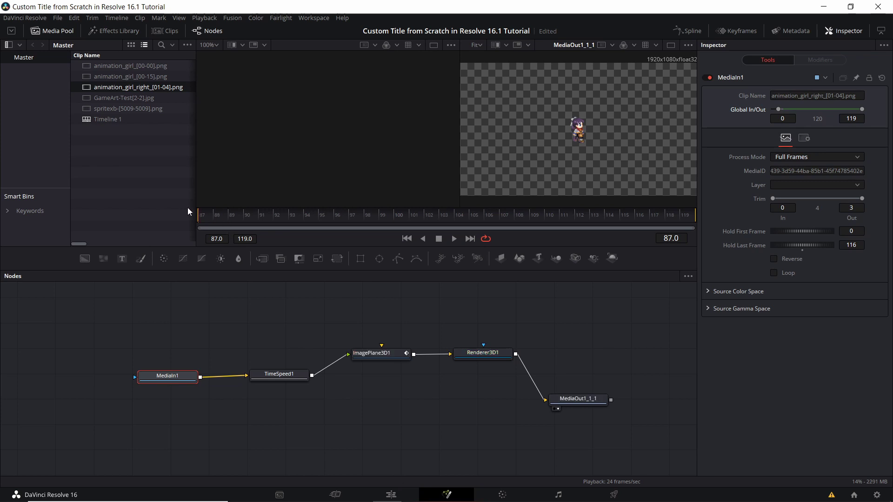
key("space")
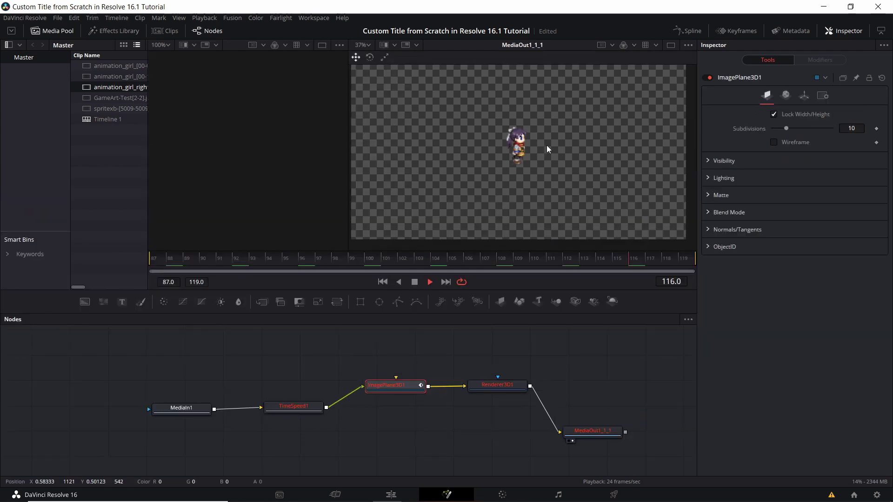
scroll(546, 145, "down", 2)
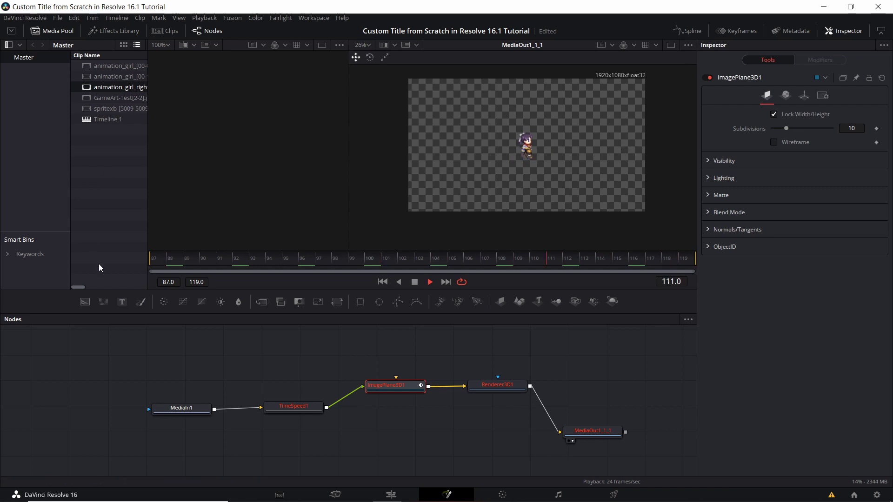
Step: Keyframe ImagePlane3D1's X, Y and Z translation at frame 87, set X to 0.783 at frame 119, and preview the run-out
left_click(171, 261)
left_click_drag(171, 261, 148, 259)
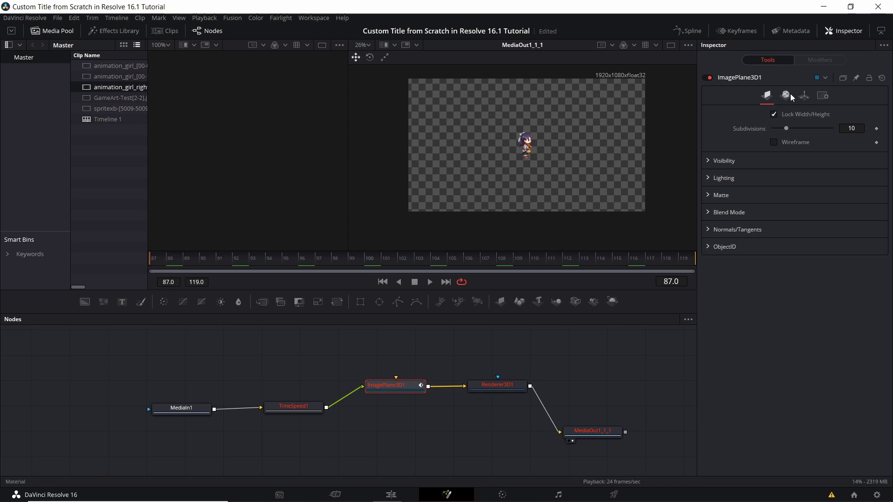
left_click(808, 95)
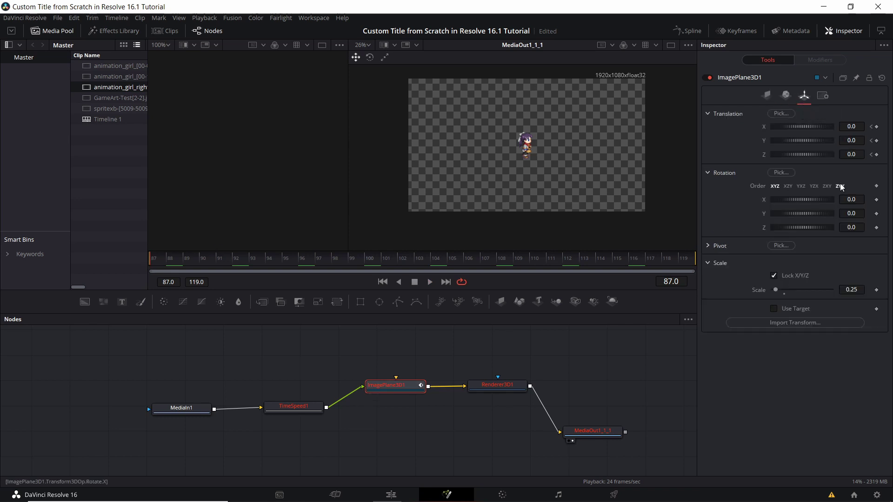
left_click(877, 127)
left_click_drag(791, 126, 803, 126)
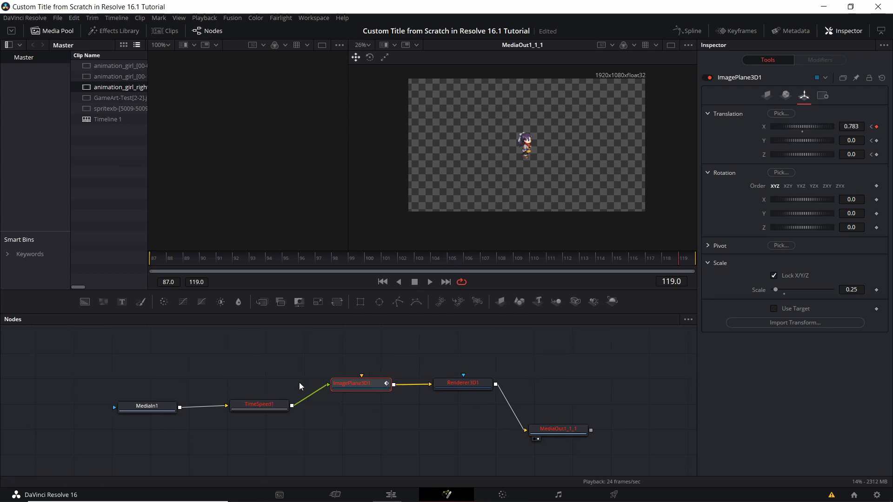
left_click(433, 284)
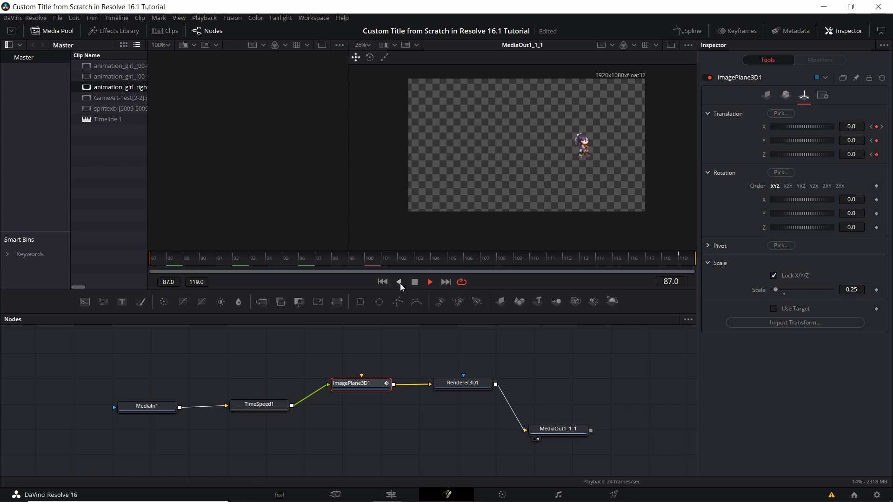
left_click(415, 282)
Step: Set ImagePlane3D1's X translation to 2.001 at the frame 119 keyframe
left_click(881, 127)
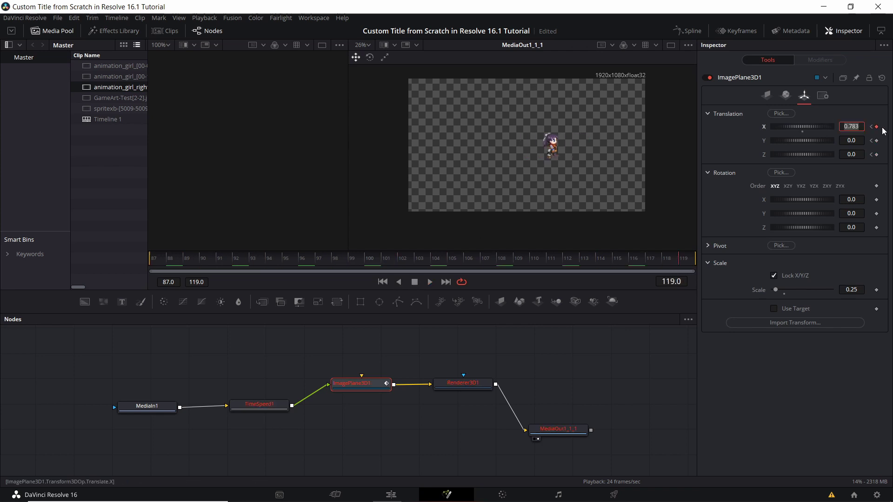
type("1.91")
key("Return")
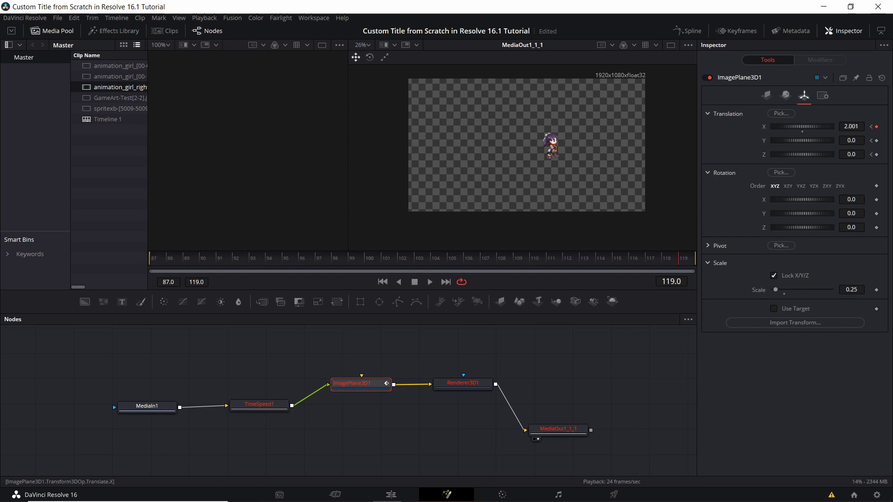
left_click_drag(802, 126, 790, 127)
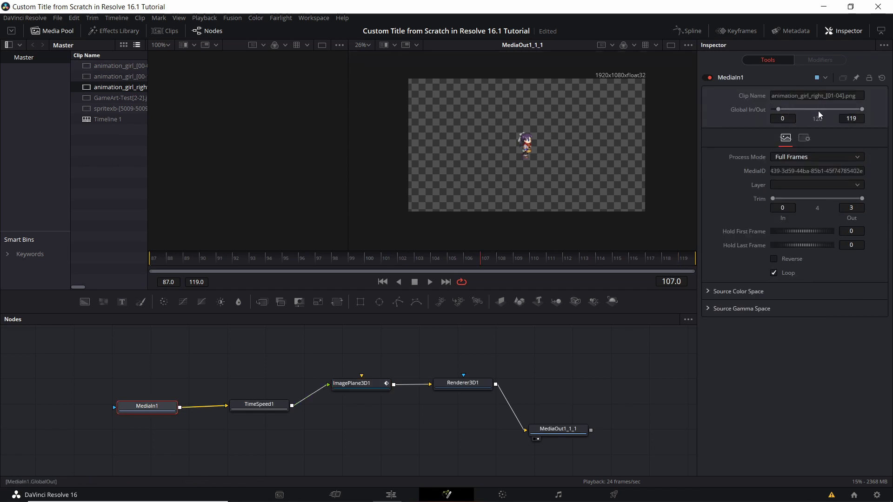
Step: Play back the final clip's composition to check the looping run animation
left_click(429, 282)
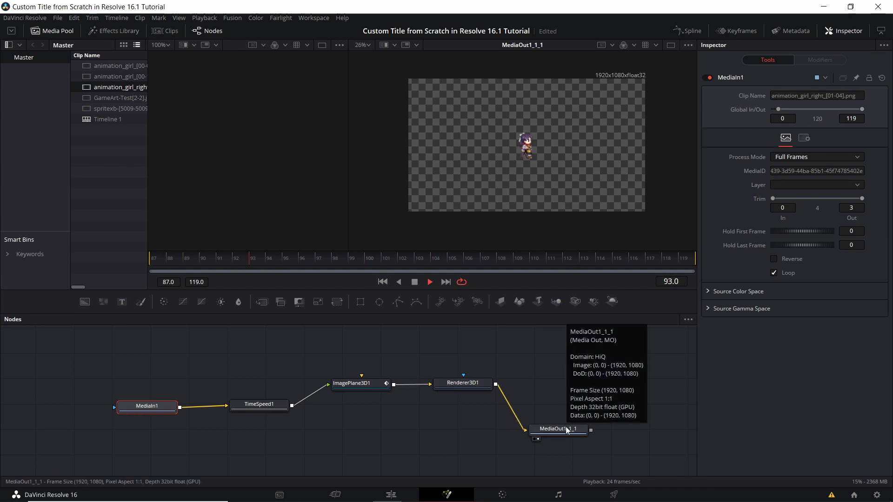
key("space")
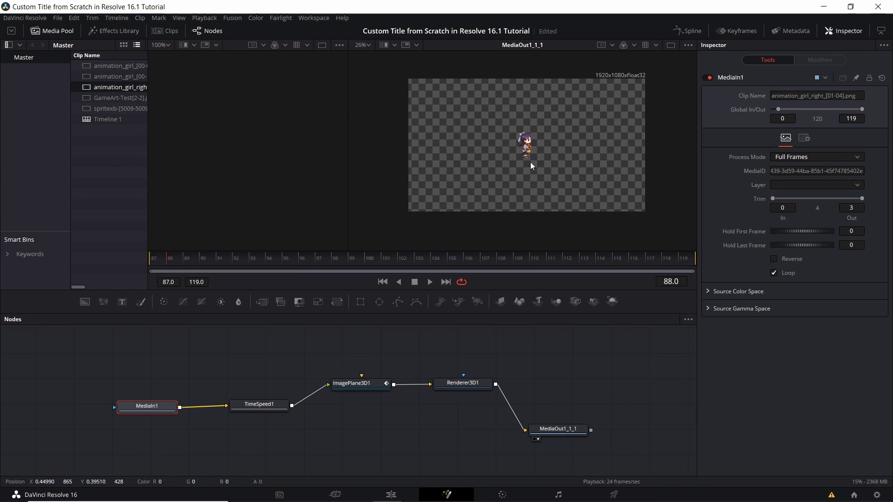
Step: Try a different interpolation mode on TimeSpeed1 and set it back to Nearest
scroll(528, 161, "up", 4)
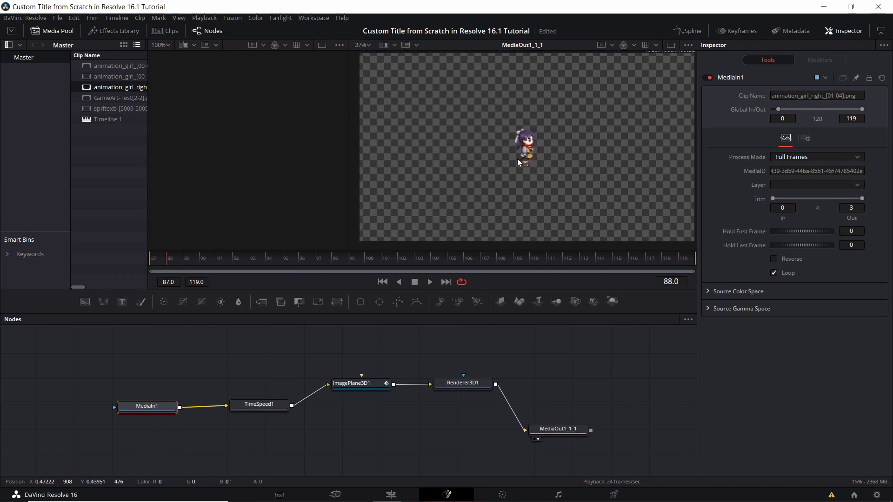
left_click(462, 382)
left_click(277, 407)
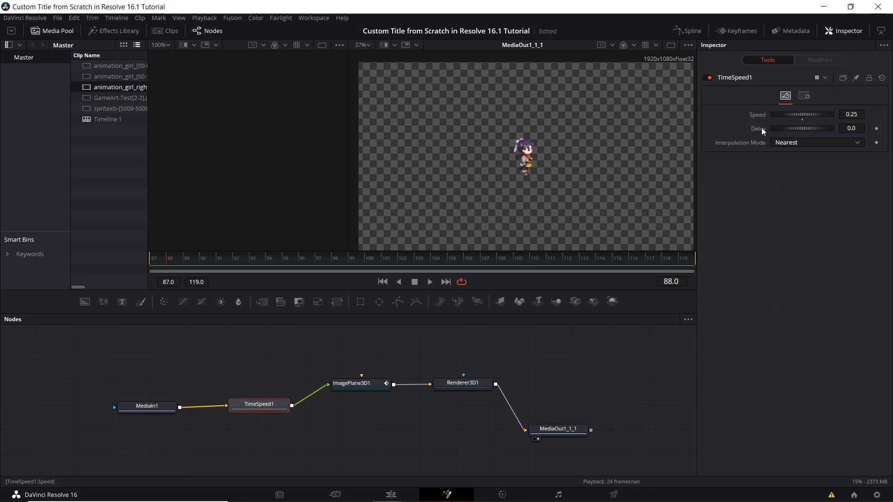
left_click(787, 142)
left_click(786, 175)
left_click(803, 143)
left_click(802, 155)
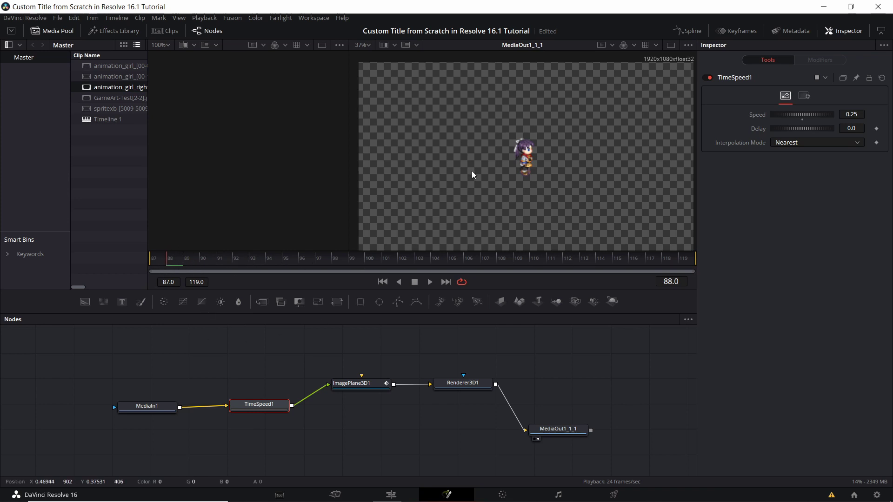
Step: Play back the final clip's composition from frame 87 to check the sprite's run-out with Nearest interpolation
left_click_drag(168, 262, 127, 259)
key("space")
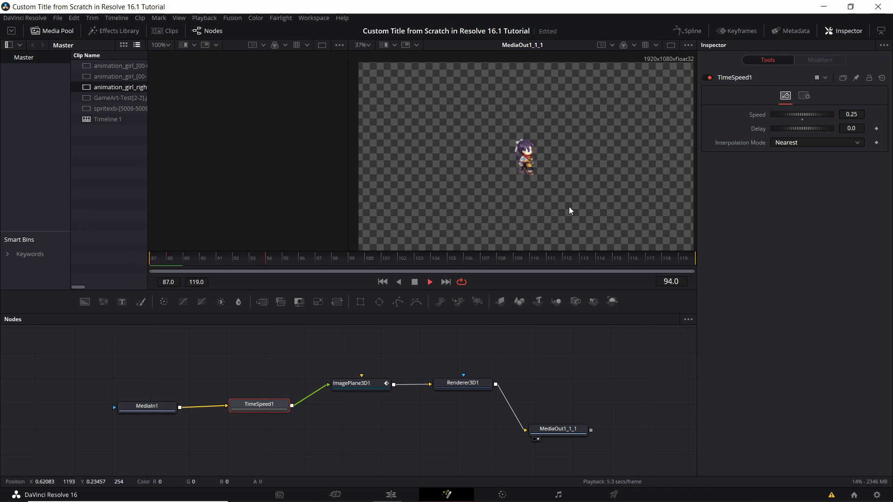
scroll(557, 210, "down", 1)
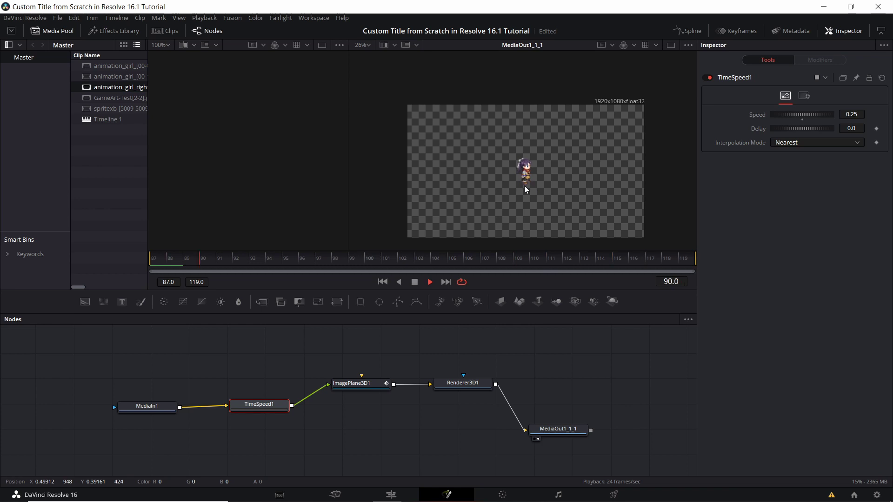
key("space")
Step: Set ImagePlane3D1's X translation to 1.758 at the frame 119 keyframe
left_click(351, 387)
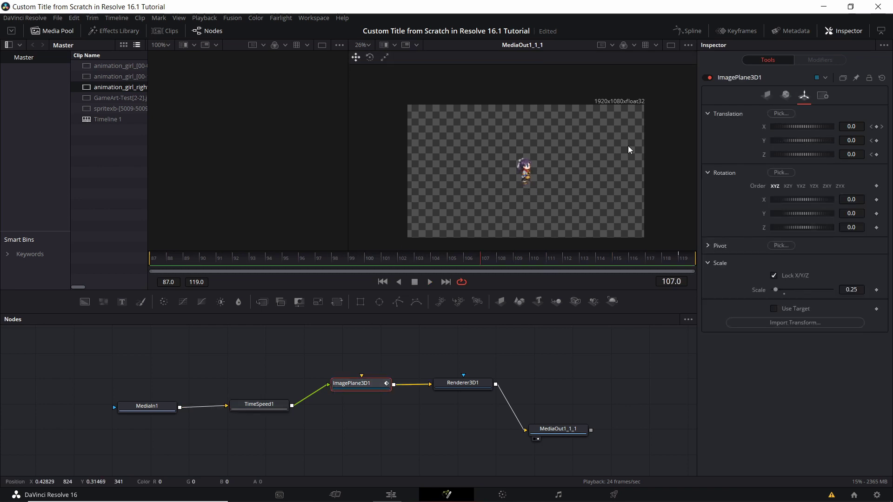
left_click(149, 255)
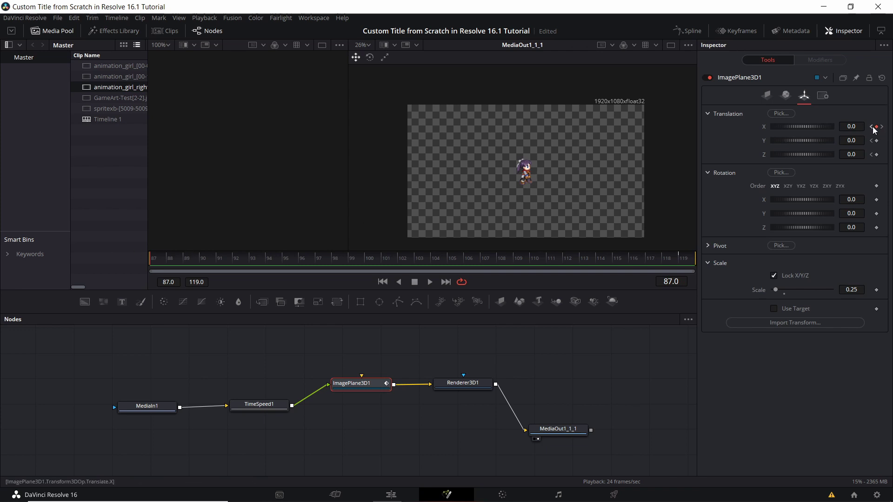
left_click_drag(627, 259, 744, 259)
left_click_drag(673, 260, 686, 263)
left_click_drag(851, 126, 526, 125)
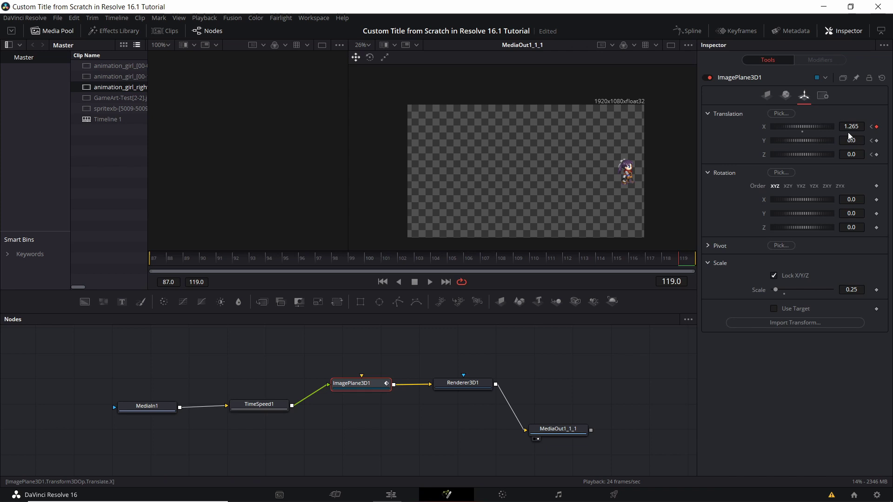
mouse_move(851, 127)
left_mouse_down()
mouse_move(870, 127)
mouse_move(809, 127)
mouse_move(858, 127)
left_mouse_up()
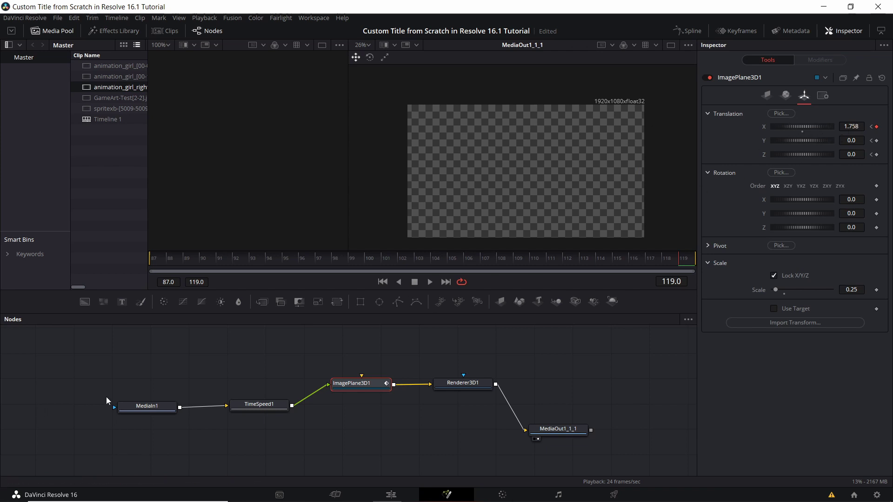
Step: Play back the composition from frame 87 to check the adjusted run-out speed
left_click(161, 259)
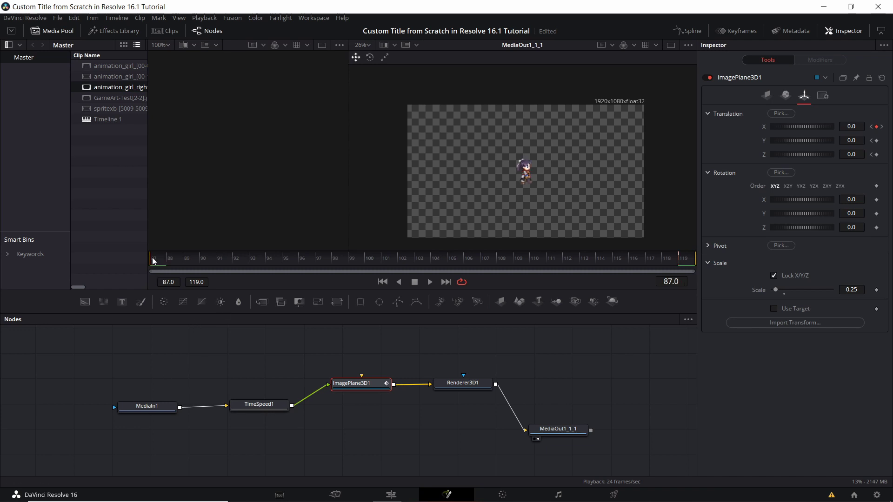
scroll(405, 213, "down", 2)
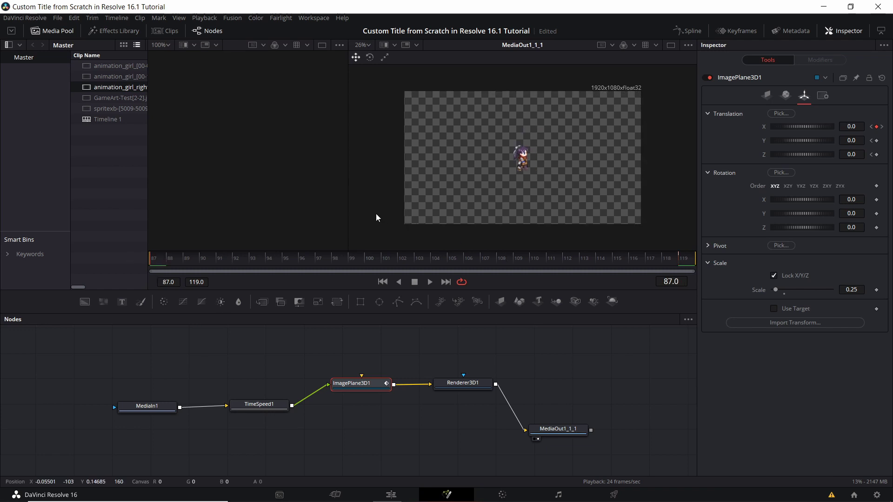
key("space")
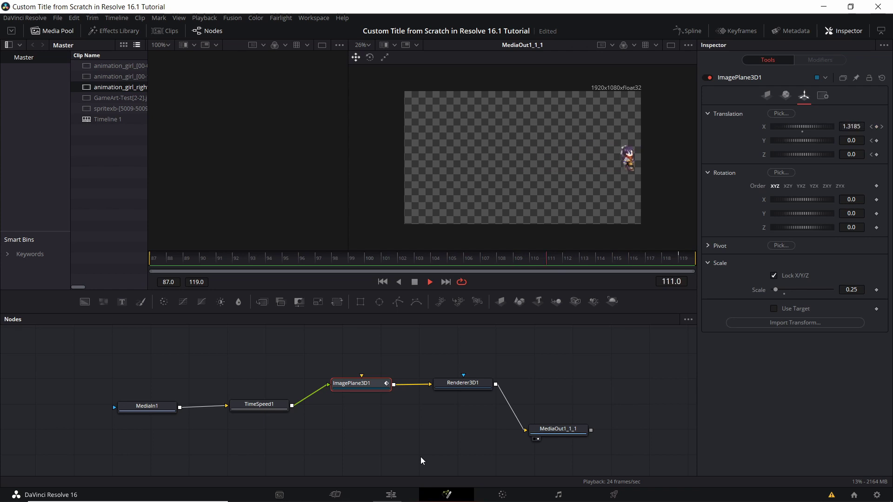
Step: Return to the Edit page and go over the last three split Fusion Composition clips on Video 1
left_click(392, 495)
left_click_drag(543, 325, 505, 324)
scroll(650, 430, "right", 2)
left_click_drag(478, 324, 501, 324)
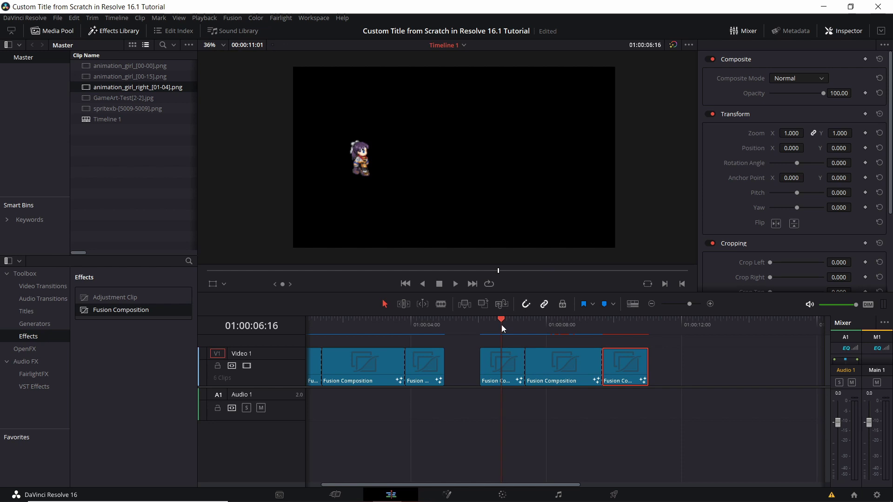
left_click(512, 363)
left_click(562, 354)
left_click(644, 354)
left_click(493, 372)
Step: Play back the three split clips repeatedly from 01:00:06:01 to check the run-in, front-facing pose and run-out
left_click_drag(497, 329, 478, 326)
key("space")
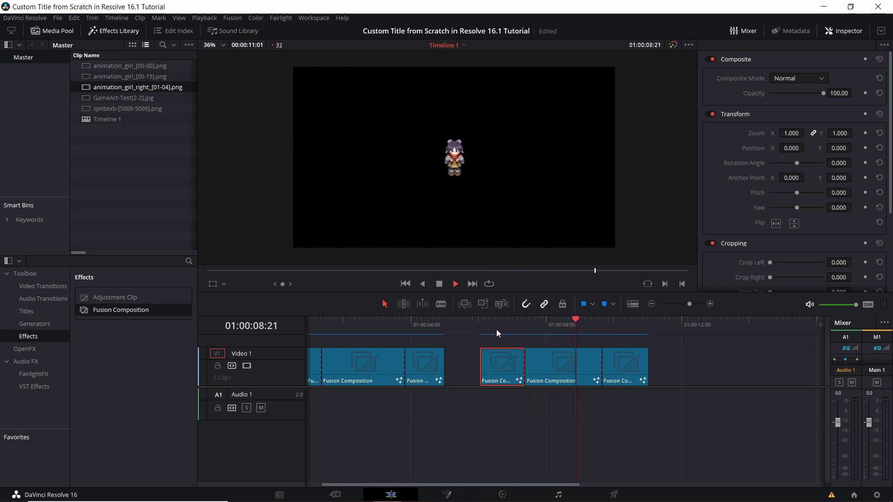
key("space")
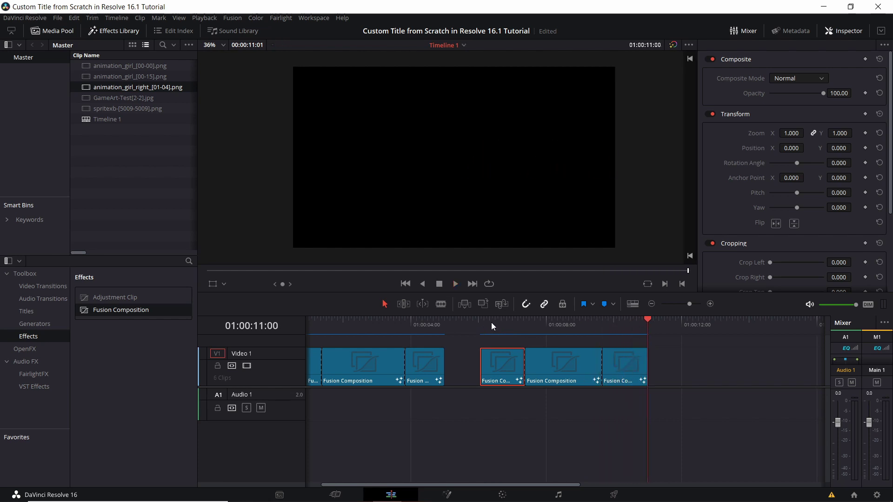
left_click(479, 326)
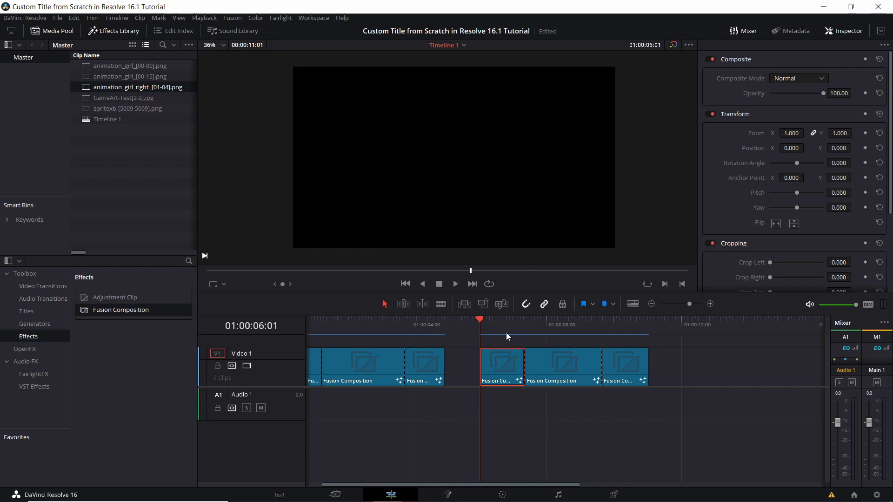
key("space")
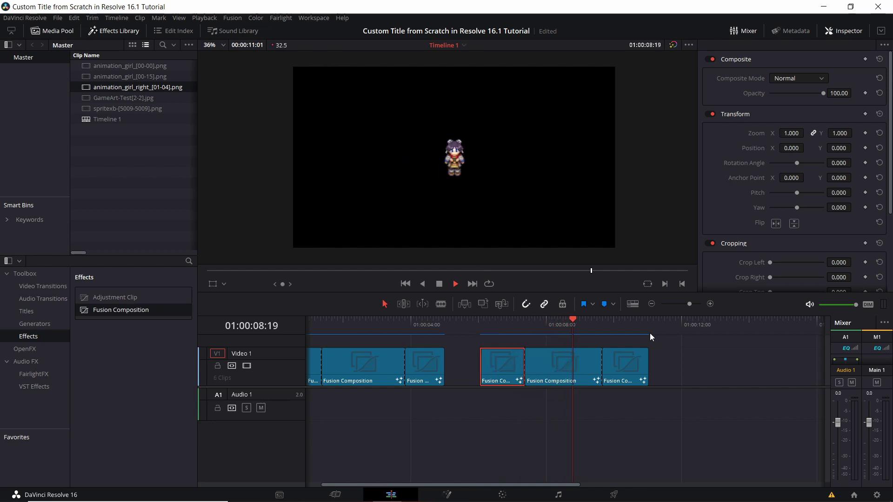
left_click(479, 322)
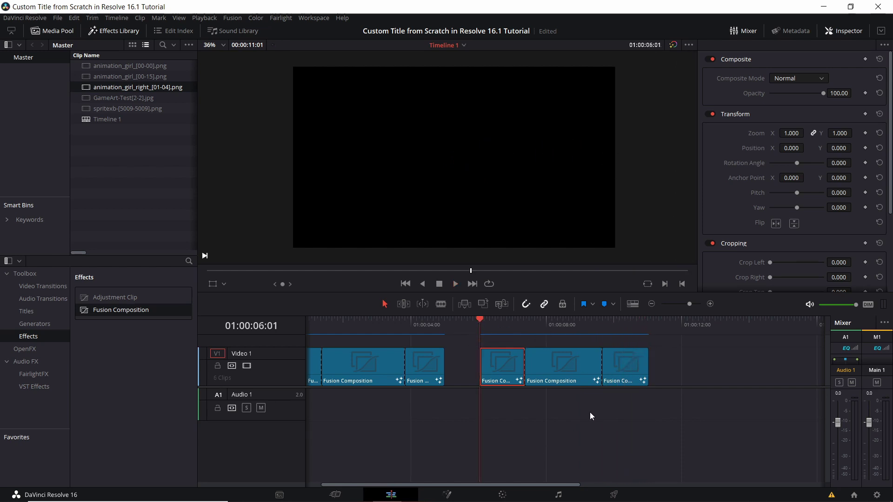
key("space")
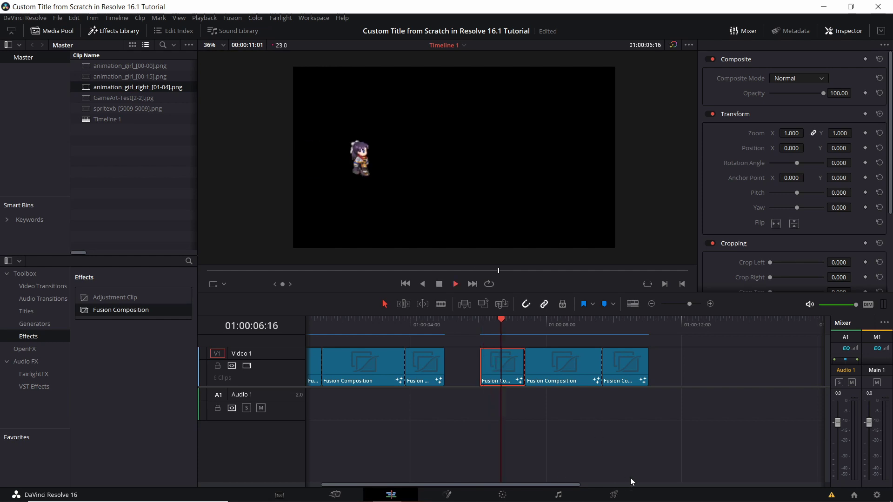
left_click(481, 329)
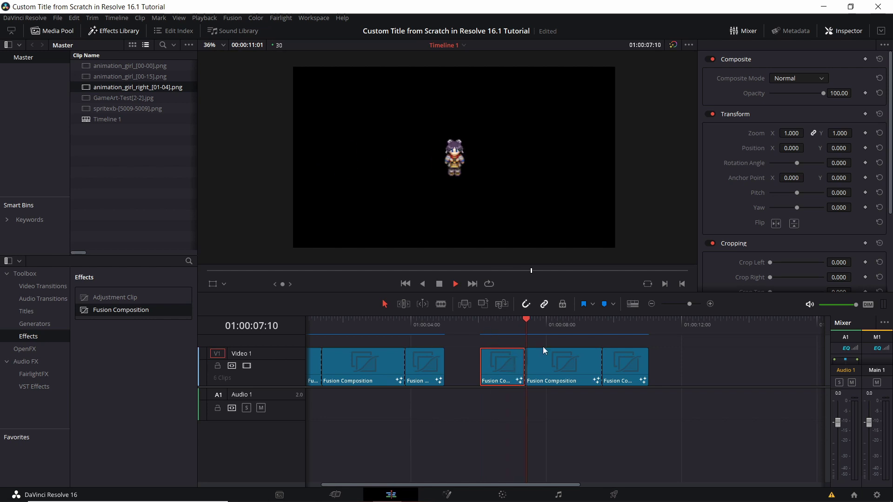
key("space")
key("space")
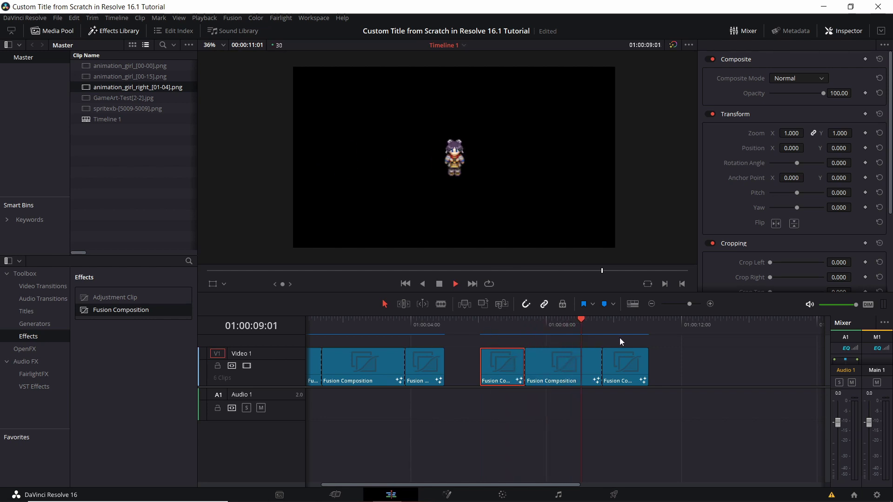
Step: Enlarge the timeline viewer and replay the three-clip sprite sequence from 01:00:06:01
left_click(559, 325)
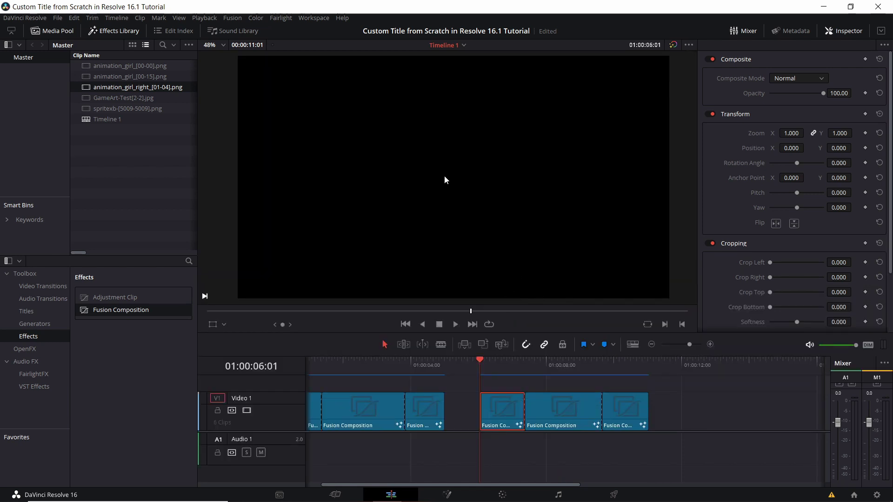
key("space")
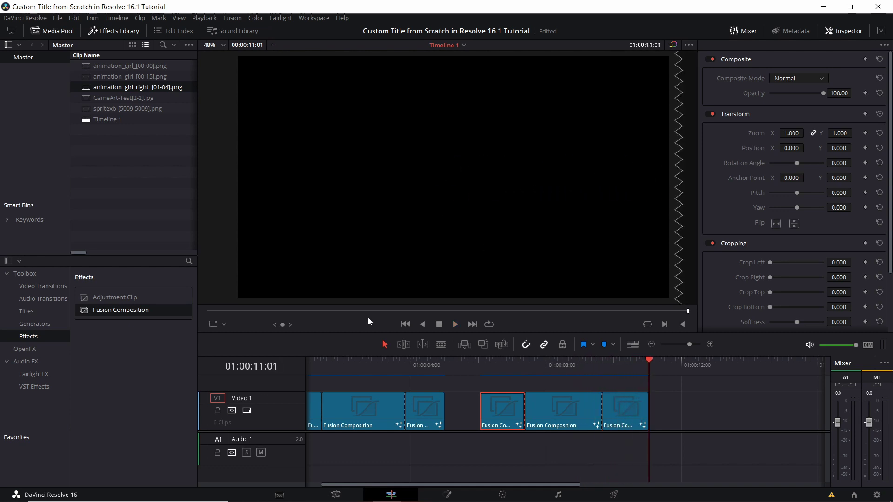
left_click_drag(476, 372, 480, 367)
key("space")
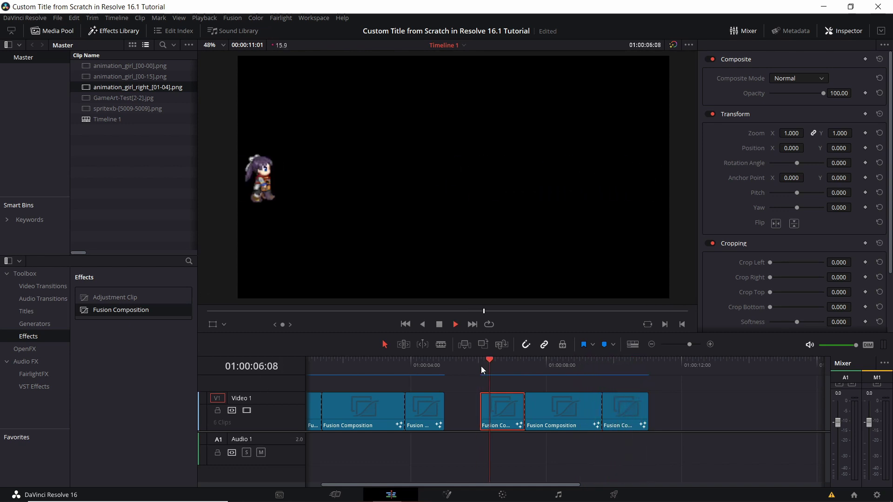
key("space")
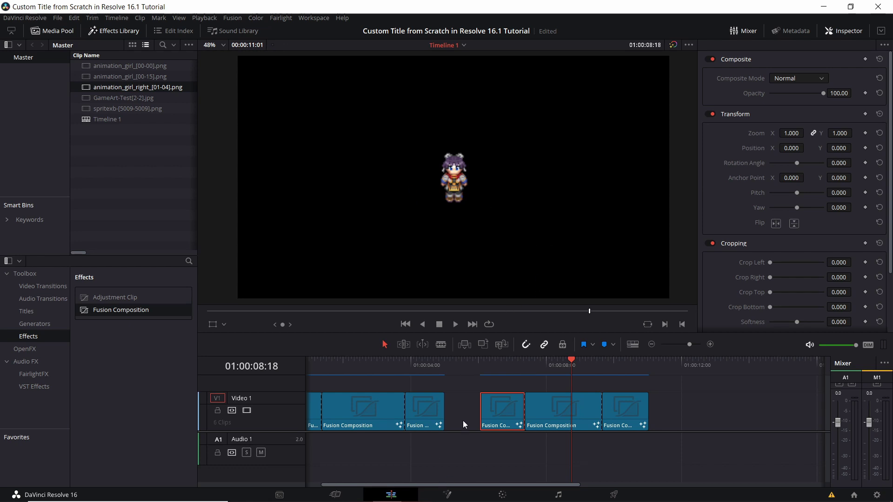
key("space")
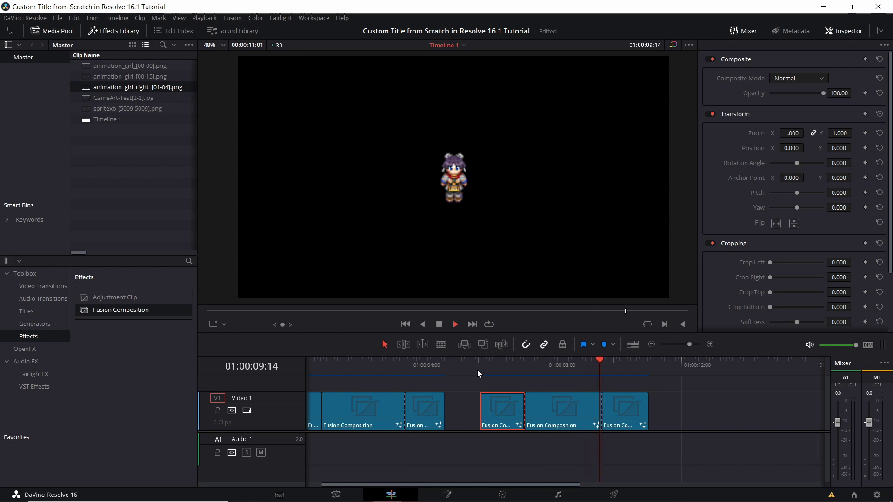
left_click(478, 368)
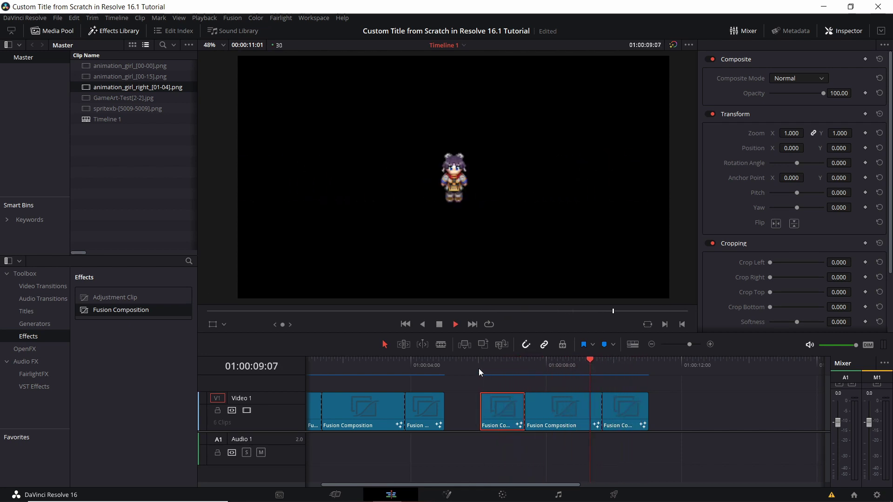
key("space")
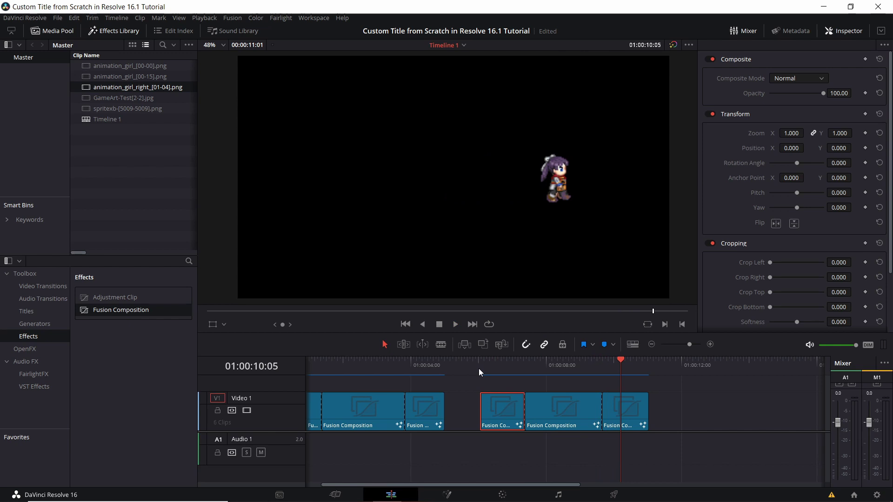
left_click(479, 367)
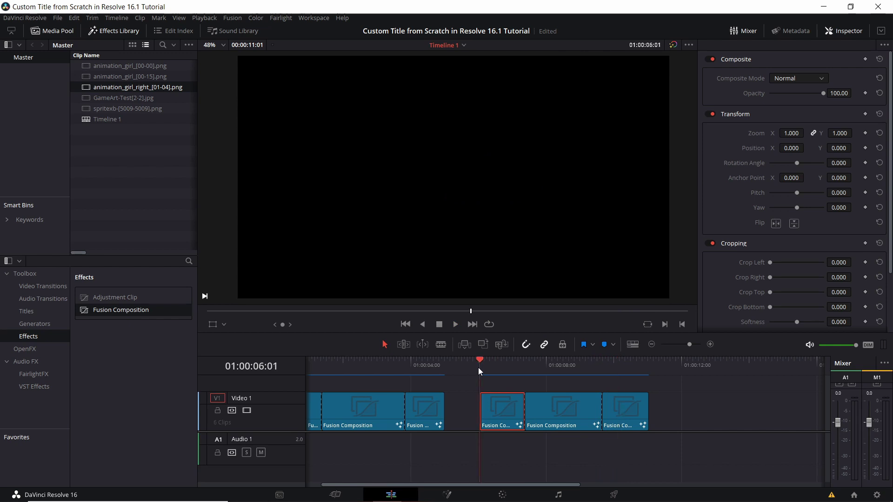
key("space")
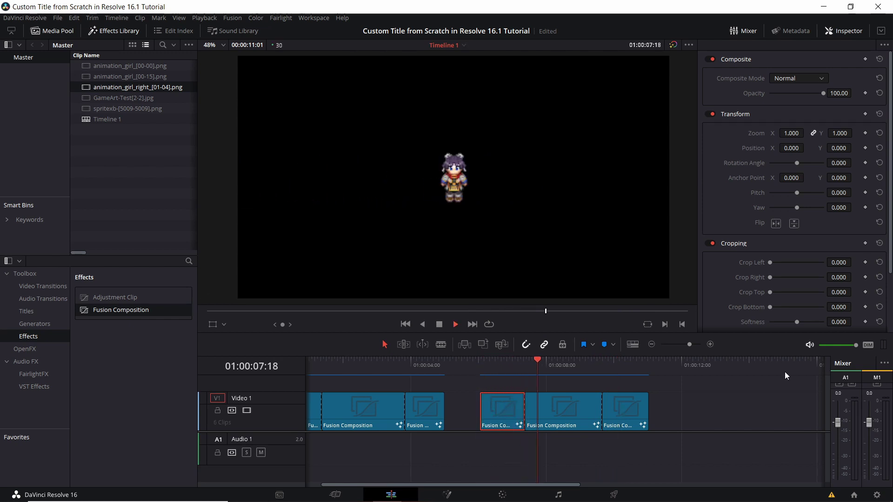